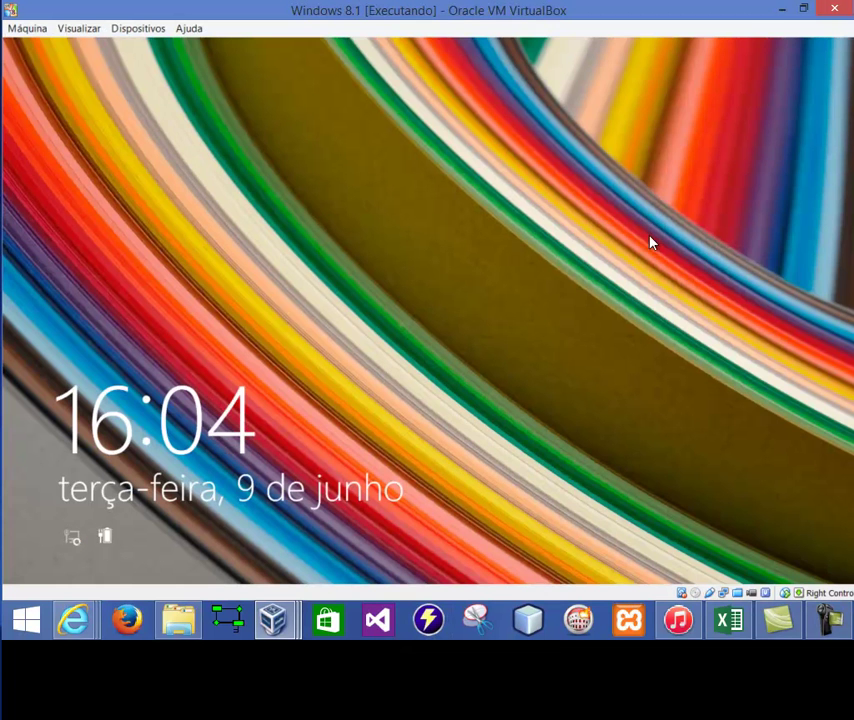
Sign in to the Windows 8.1 virtual machine by entering the domain account's password.
left_click(543, 250)
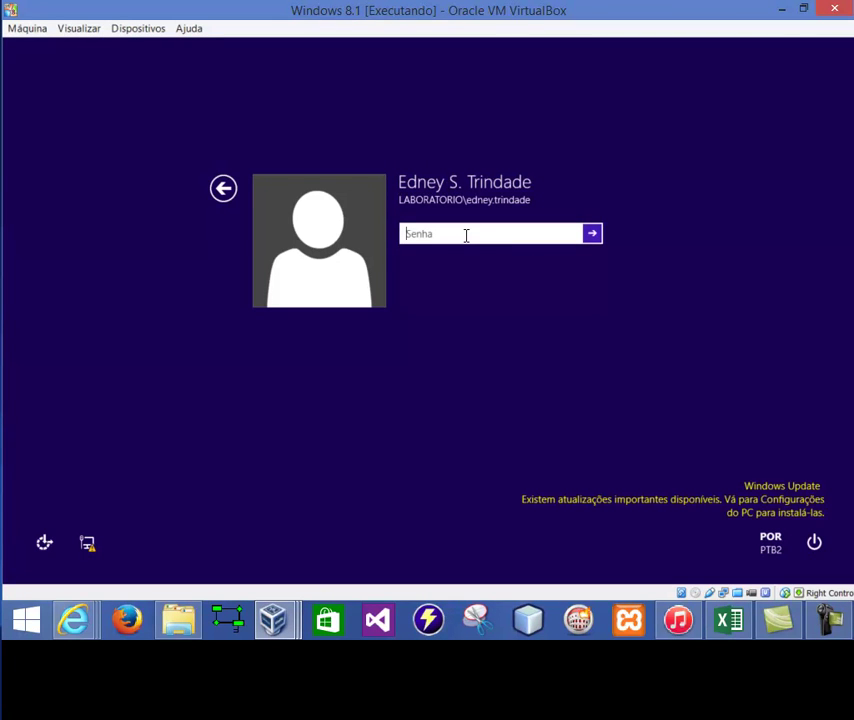
key("Caps_Lock")
type("*********")
key("Return")
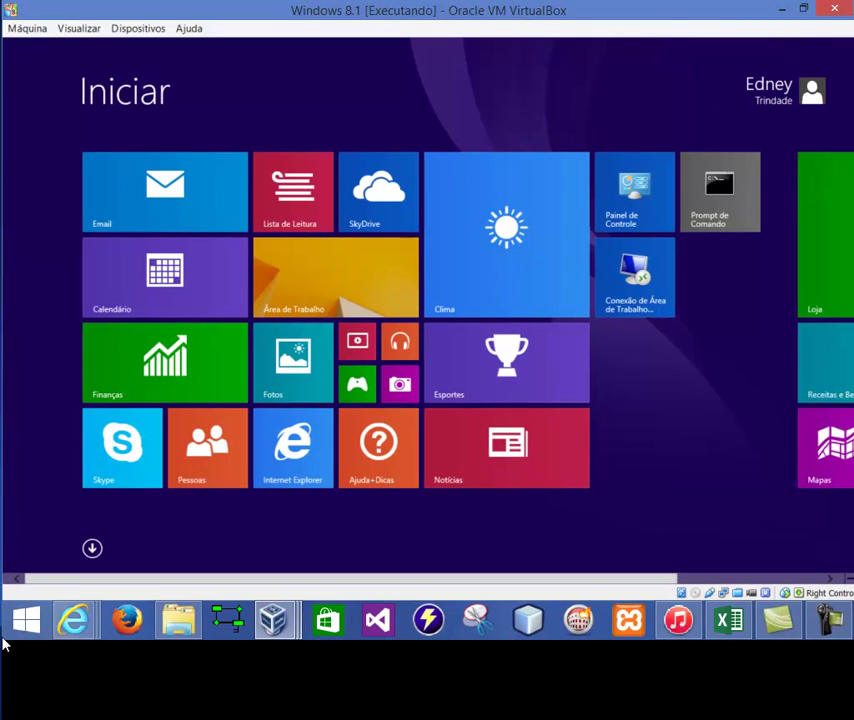
Switch to the Windows Server 2012 virtual machine and disable remote management of the local server from other computers.
key("alt+Tab")
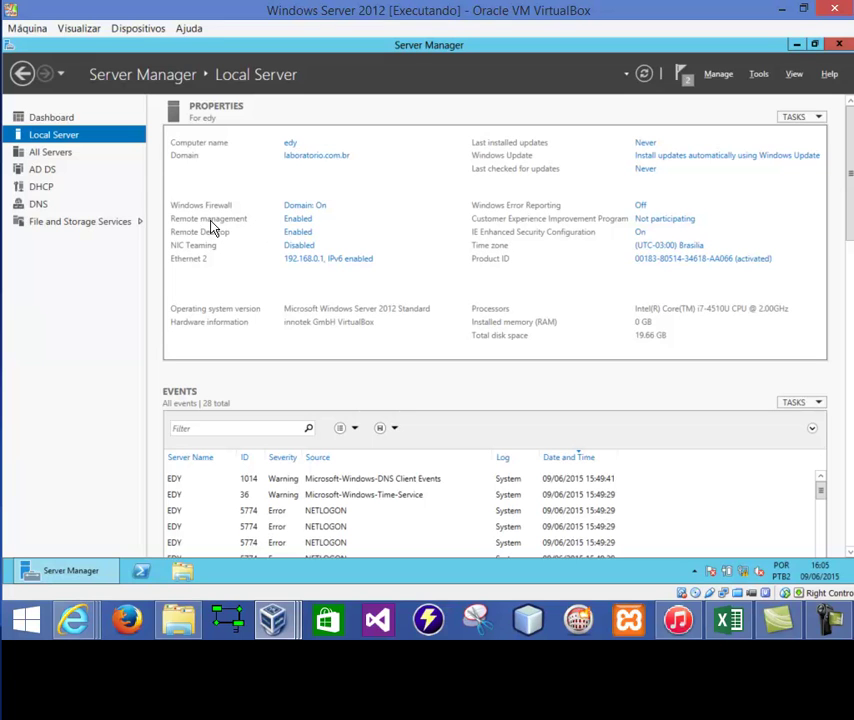
left_click(297, 219)
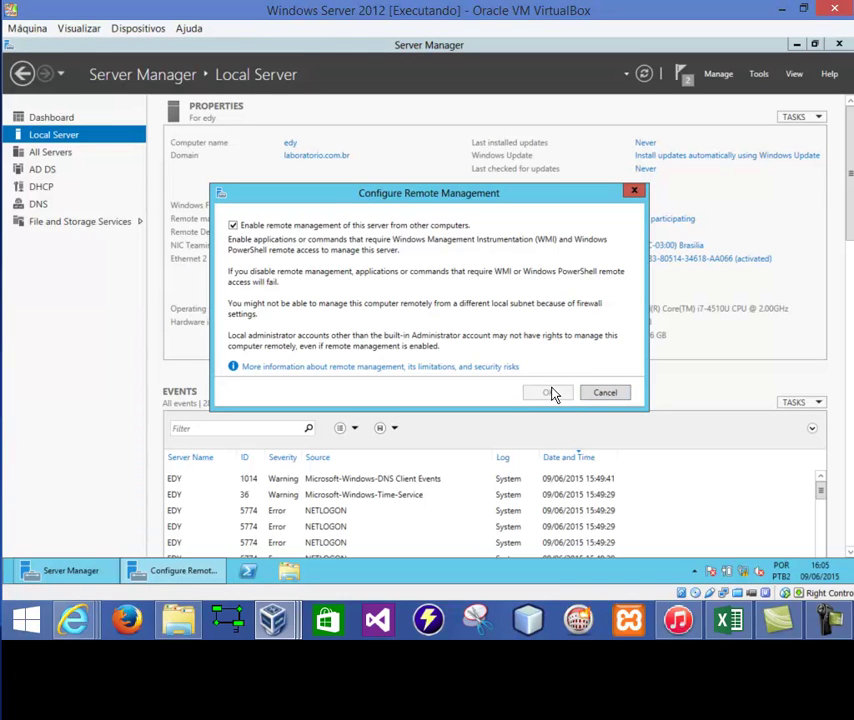
left_click(248, 228)
left_click(548, 392)
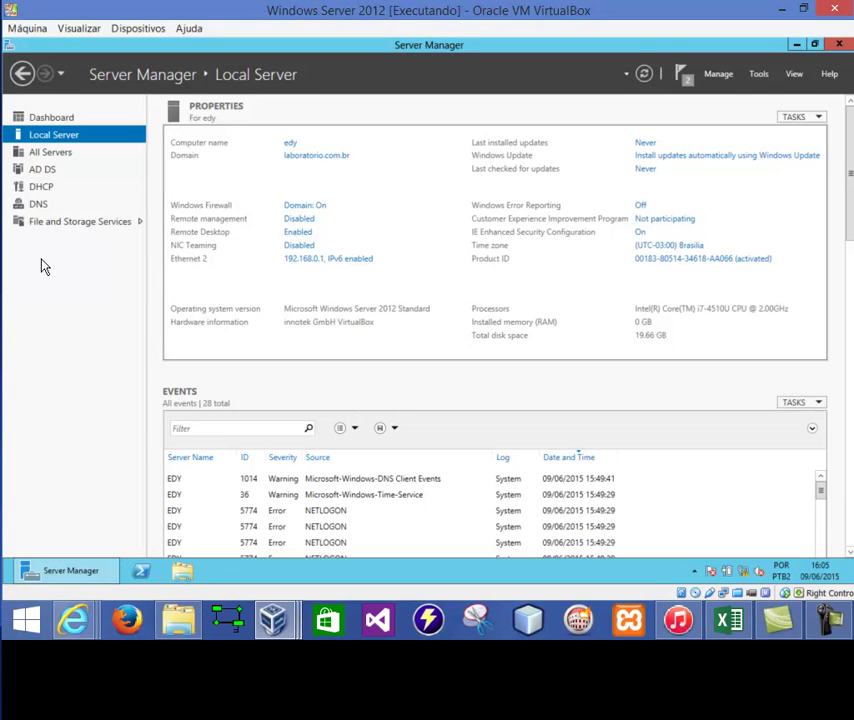
Enable remote management of the local server from other computers.
left_click(300, 220)
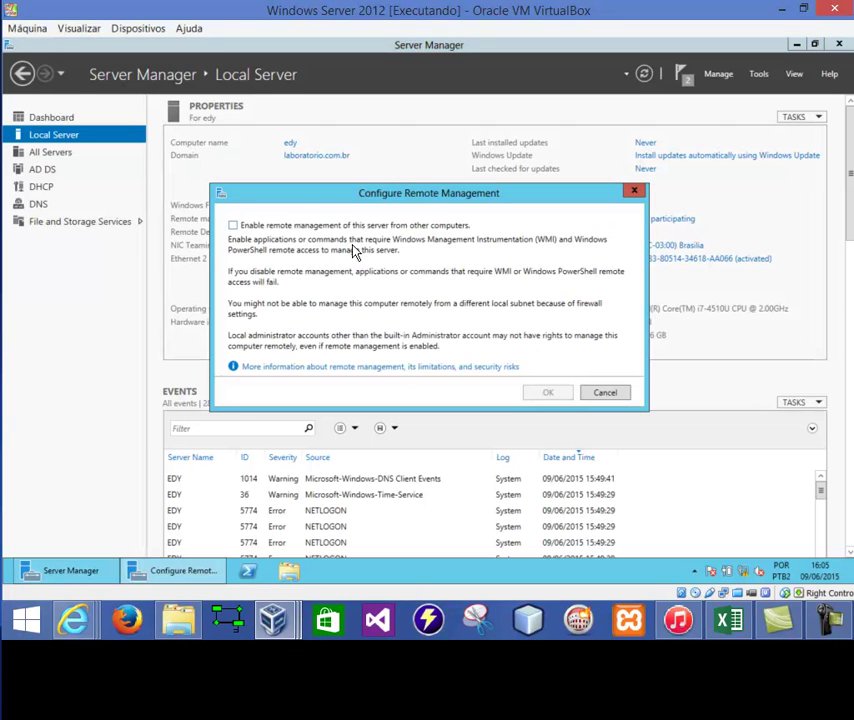
left_click(236, 226)
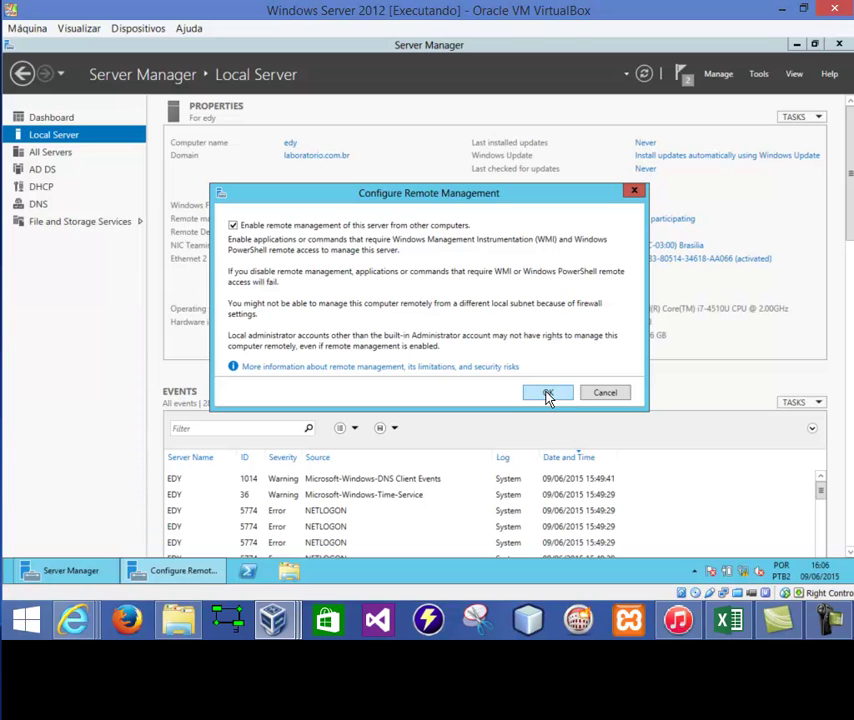
left_click(547, 394)
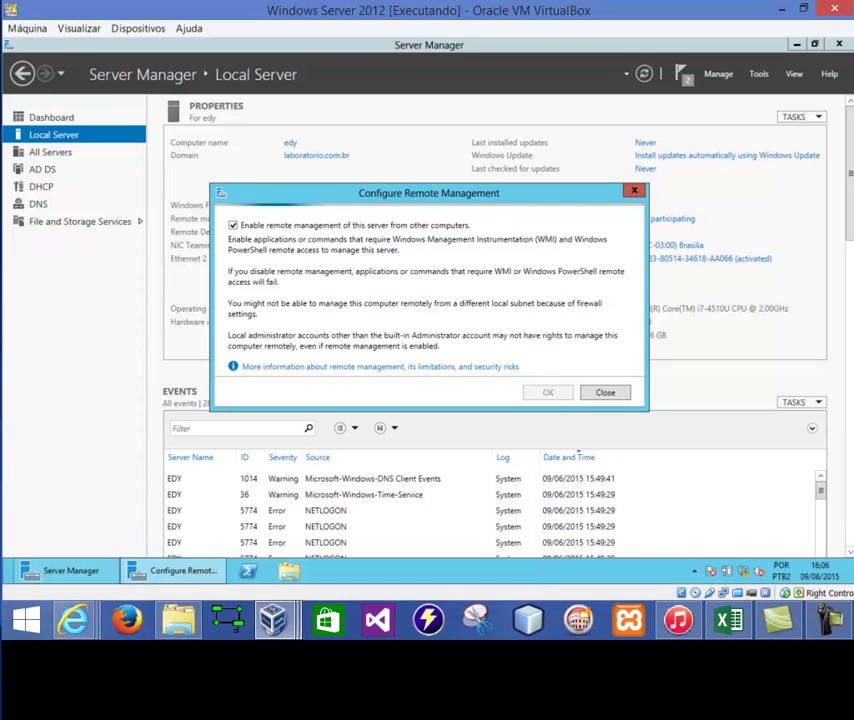
Switch to the Windows 8.1 virtual machine and show the full list of installed apps.
key("alt+Tab")
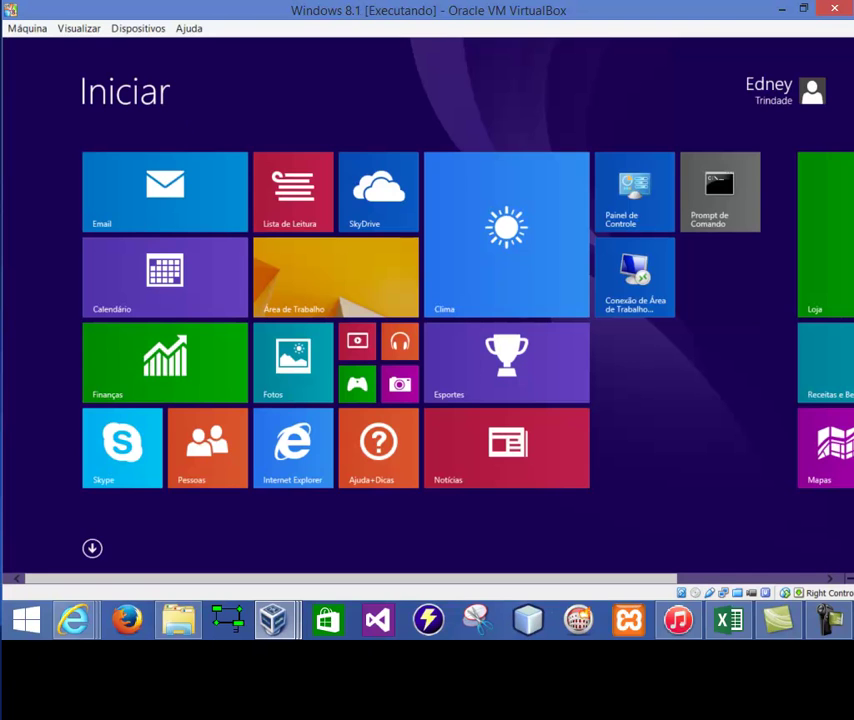
left_click(92, 549)
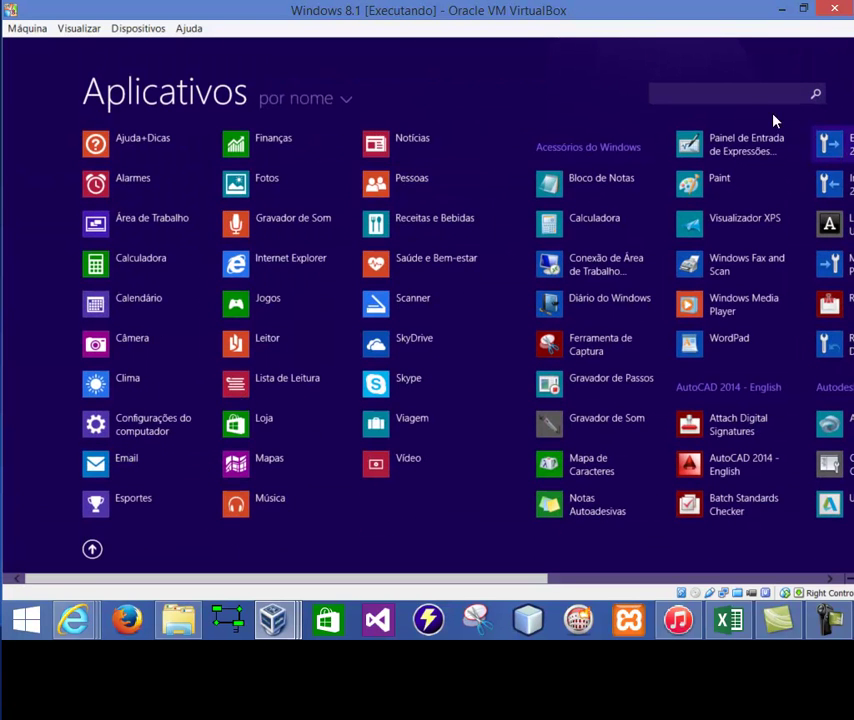
left_click(736, 93)
type("ace")
key("BackSpace")
key("BackSpace")
key("BackSpace")
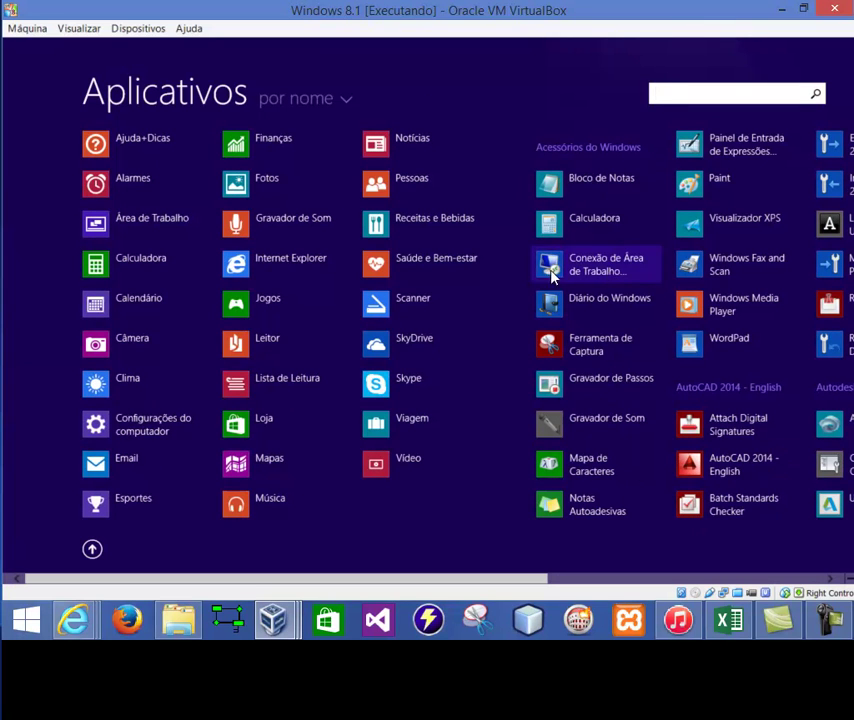
Open Remote Desktop Connection and start a connection to the computer edy.
left_click(601, 268)
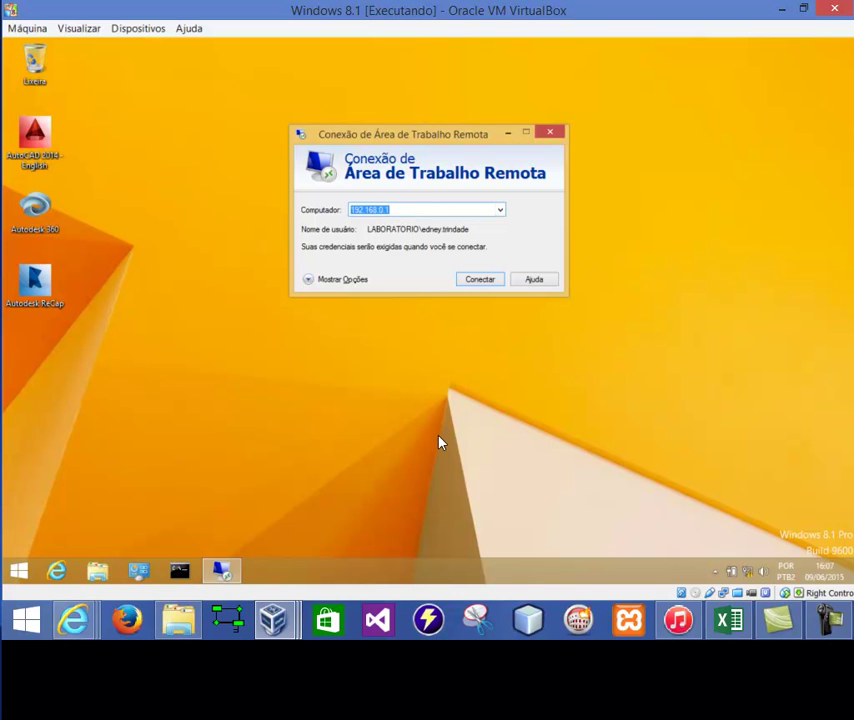
key("alt+Tab")
key("alt+Tab")
key("BackSpace")
type("edy")
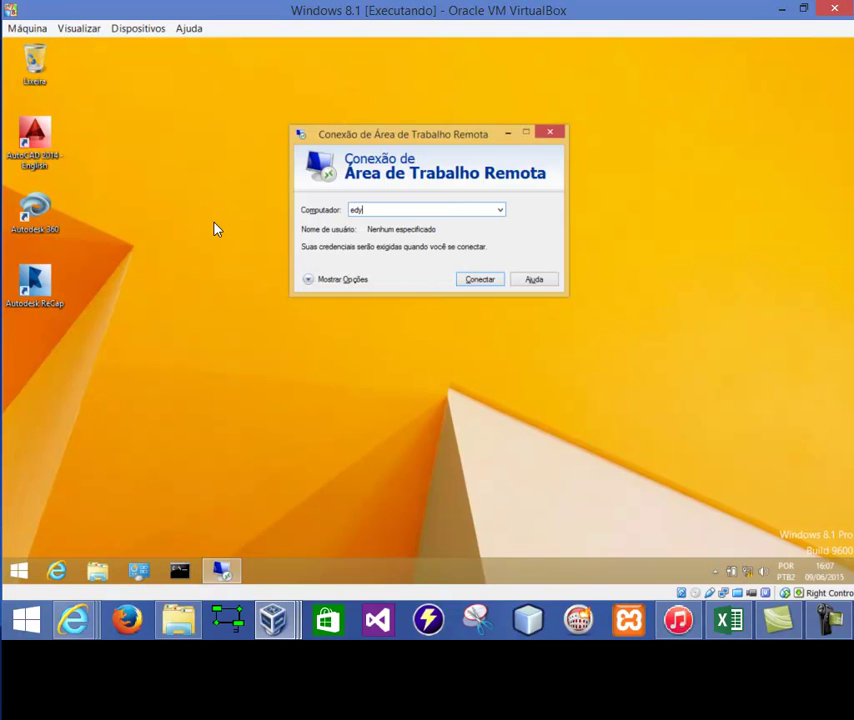
left_click(479, 281)
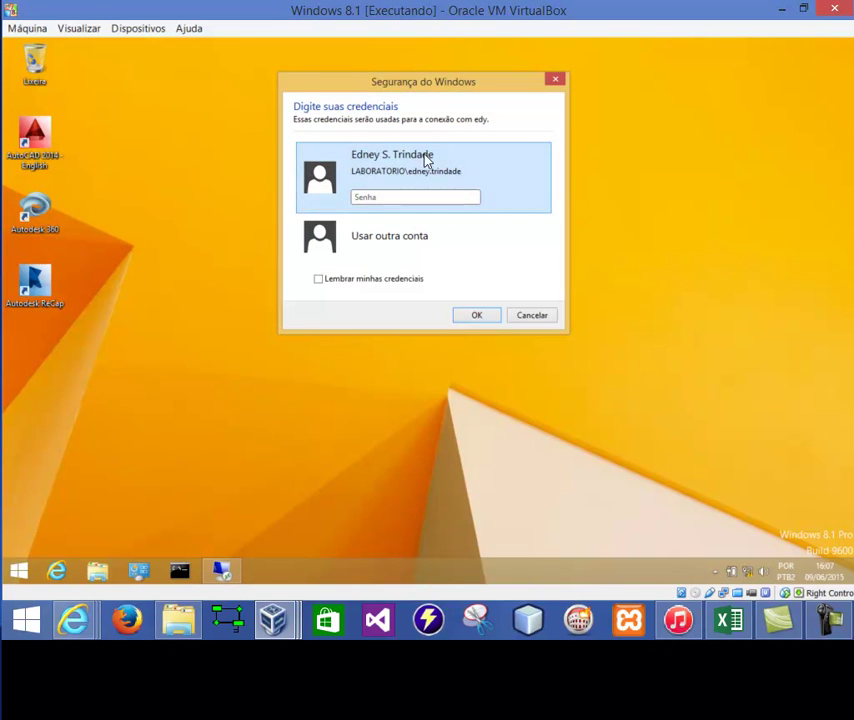
Log in to the remote session by entering the domain account's password.
left_click(390, 197)
type("••••••••")
left_click(477, 316)
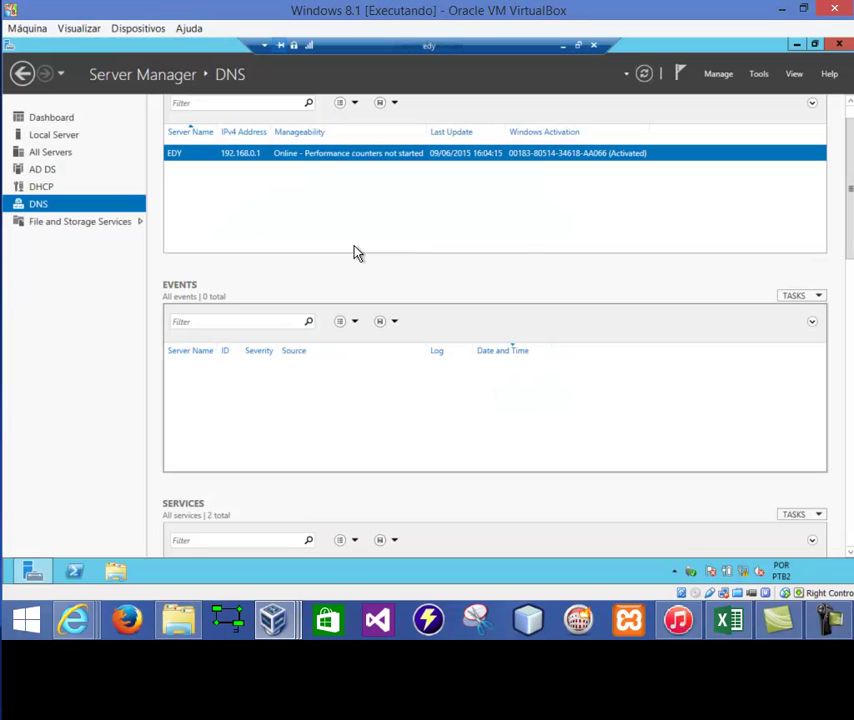
Minimize and restore Server Manager inside the remote session, and do the same with the session window itself.
left_click(797, 44)
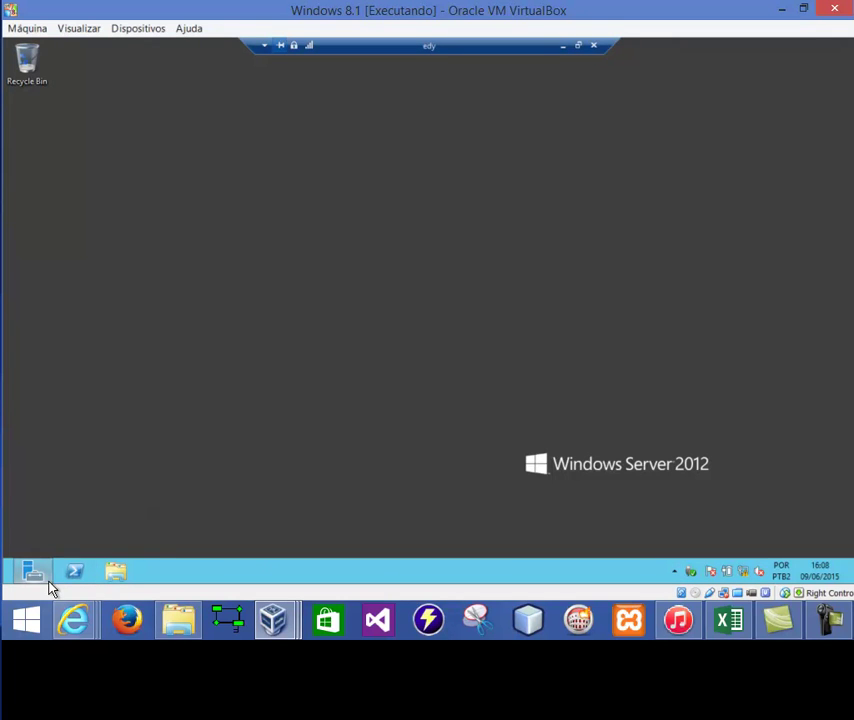
mouse_move(40, 582)
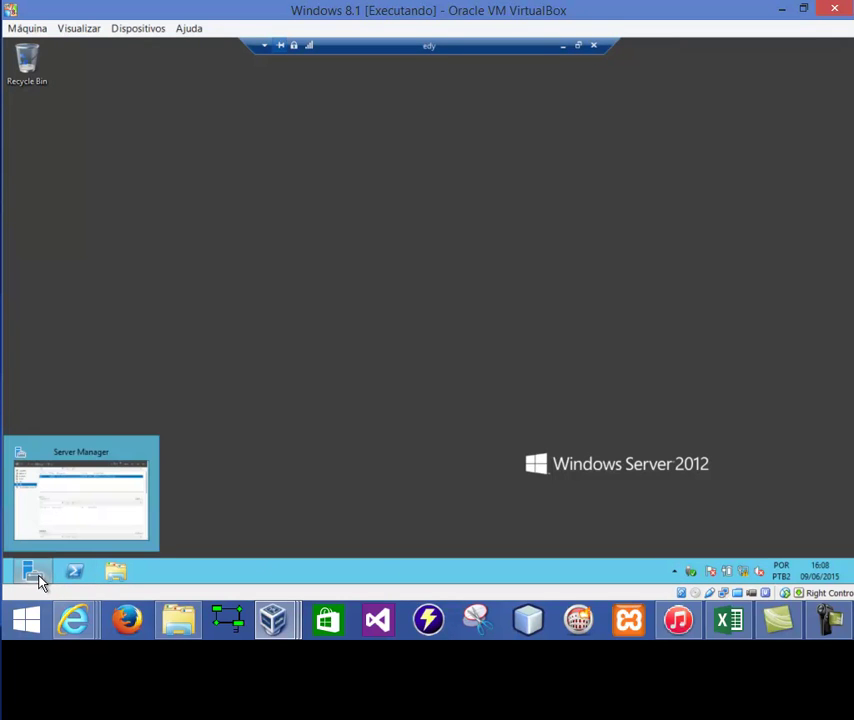
left_click(72, 498)
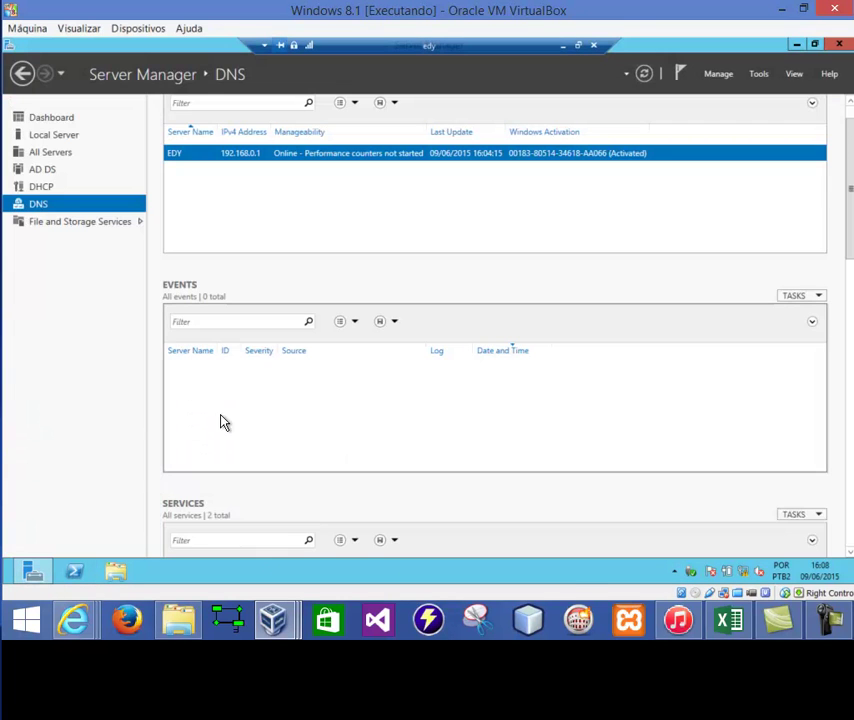
left_click(561, 47)
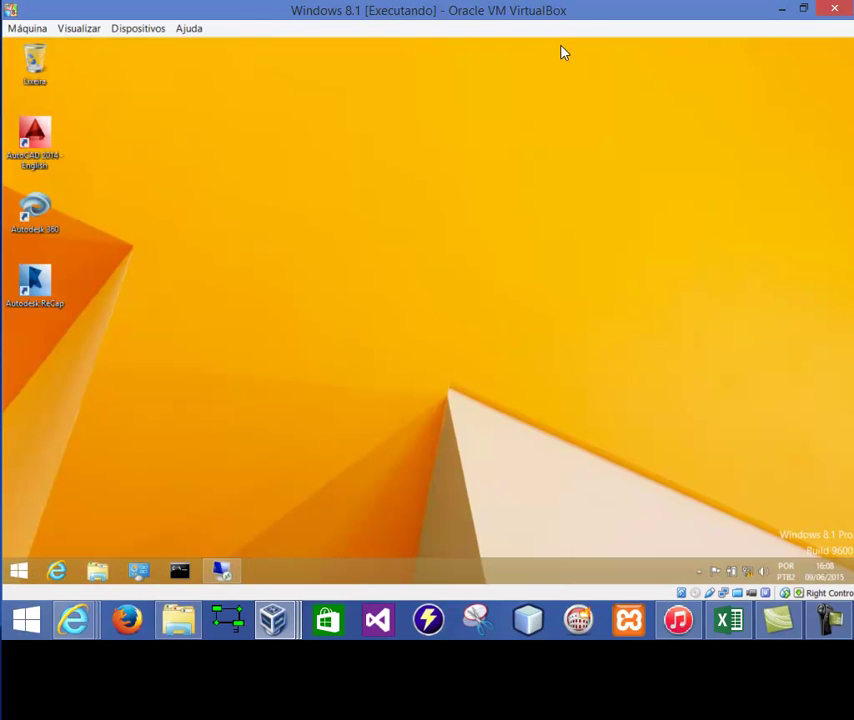
left_click(221, 569)
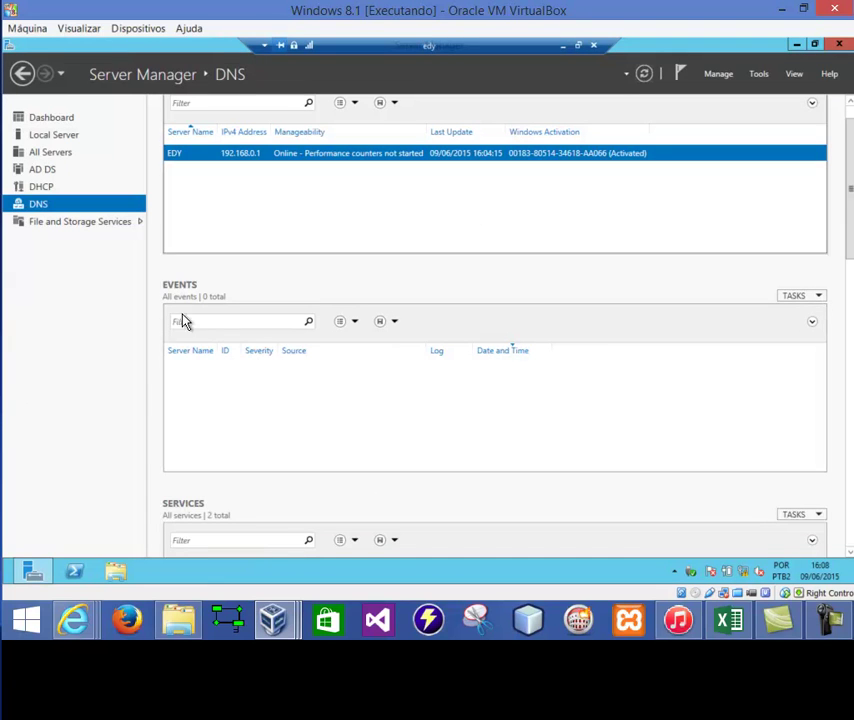
Show the Local Server properties in Server Manager and look through the available administration tools.
left_click(75, 138)
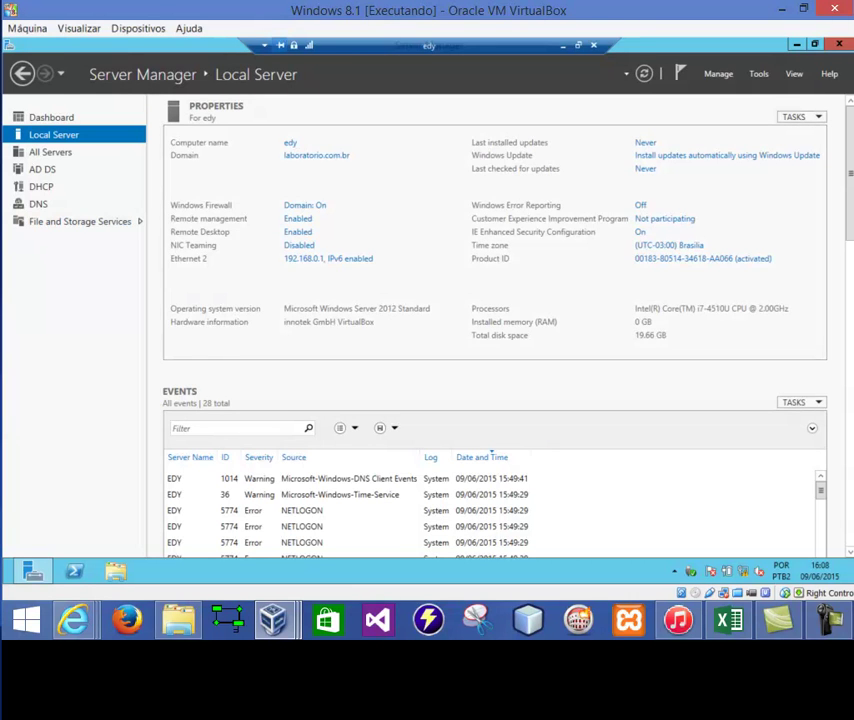
left_click(759, 75)
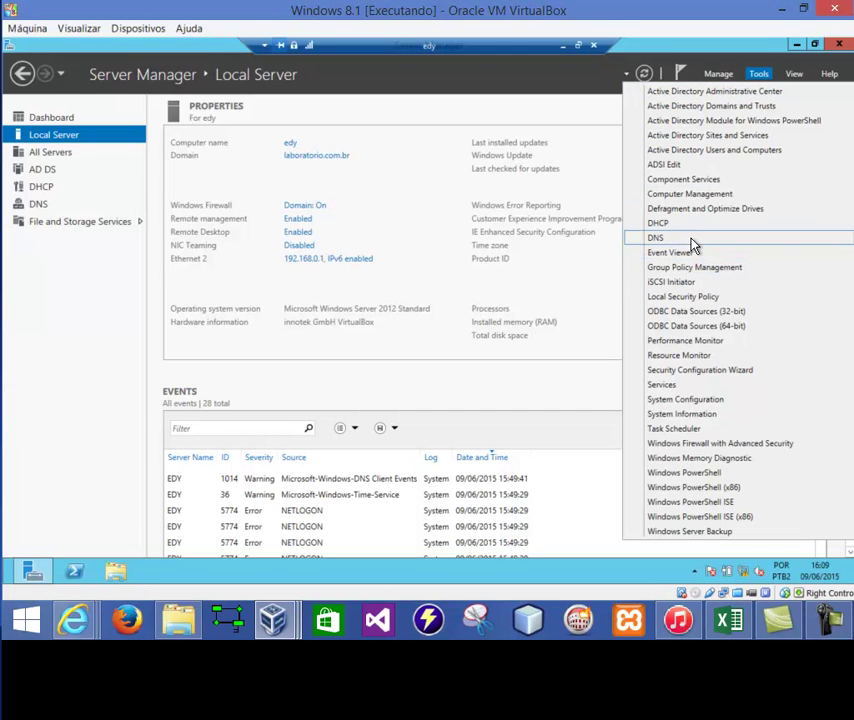
left_click(424, 162)
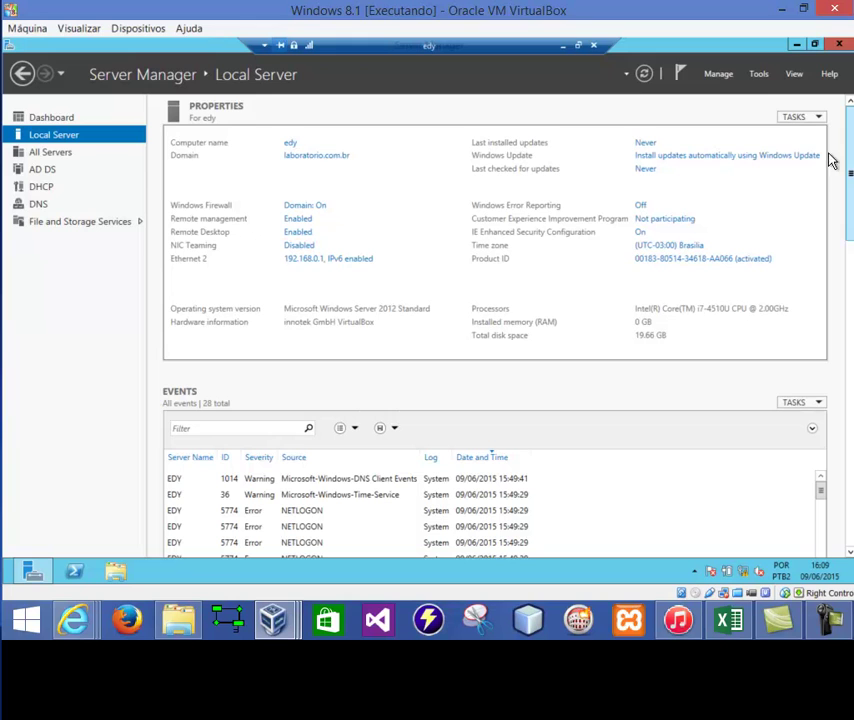
Open the DHCP management console from Server Manager and maximize its window.
left_click(758, 77)
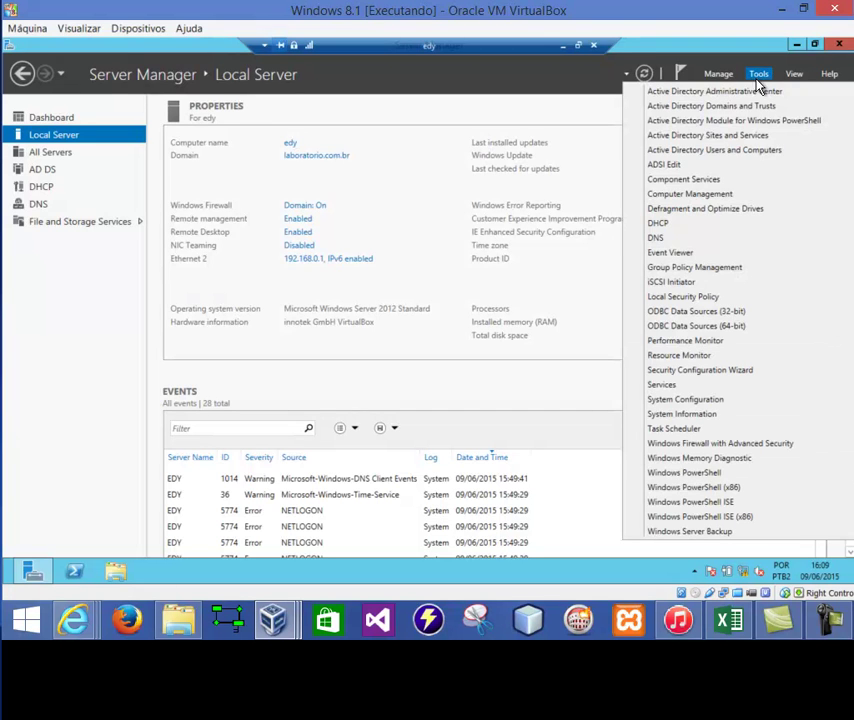
left_click(668, 225)
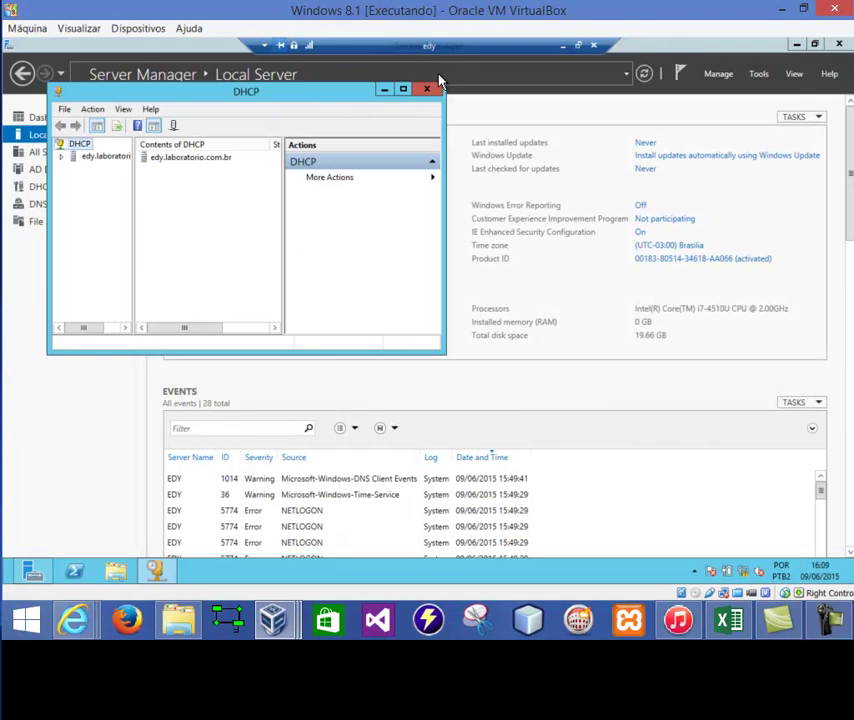
left_click(403, 89)
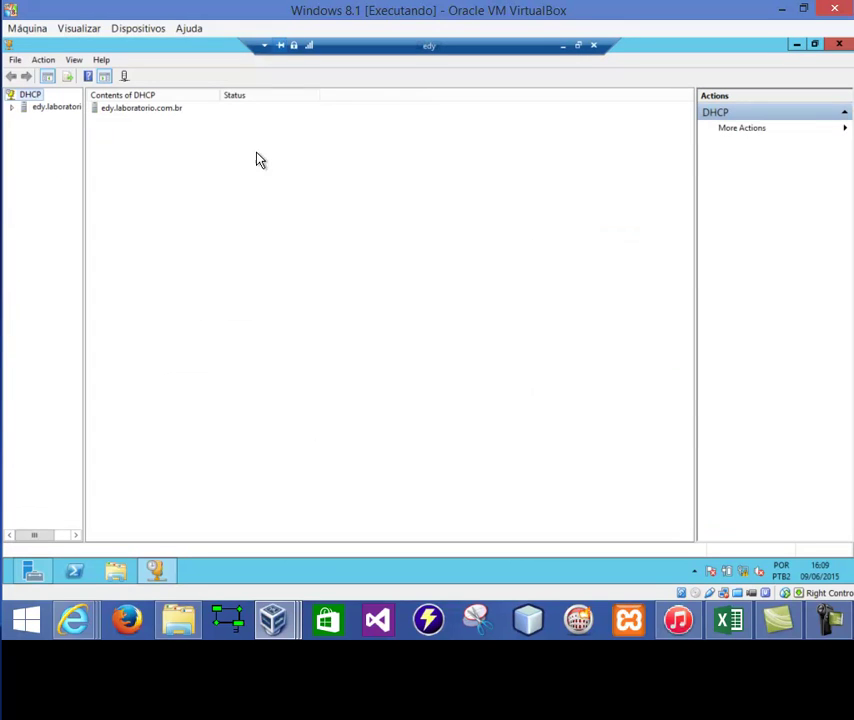
View the address leases of the IPv4 scope Laboratorio, widening the console tree and the lease Name column.
left_click(11, 107)
left_click_drag(83, 144, 200, 145)
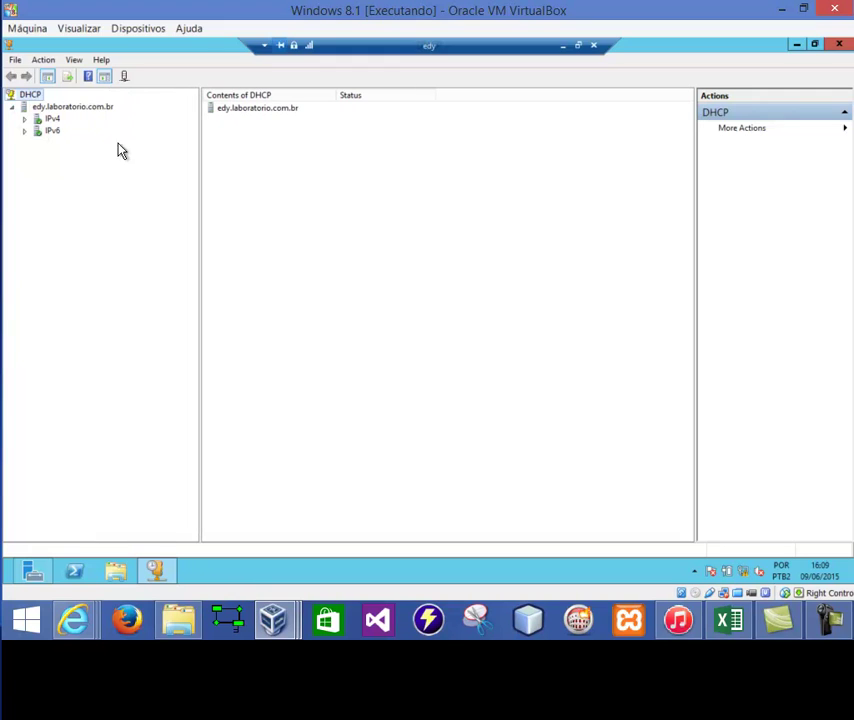
left_click(25, 119)
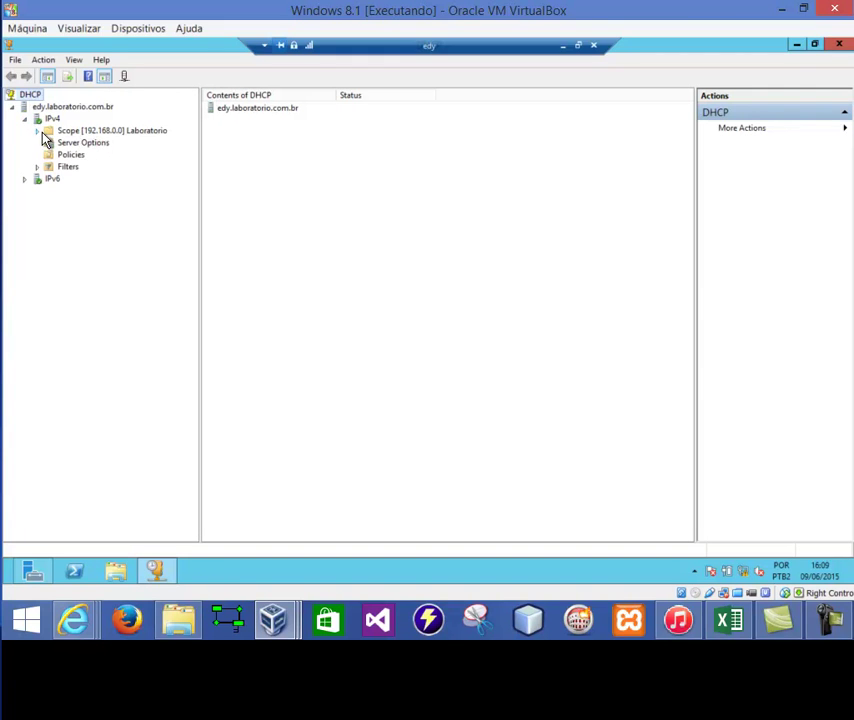
left_click(38, 131)
left_click(111, 132)
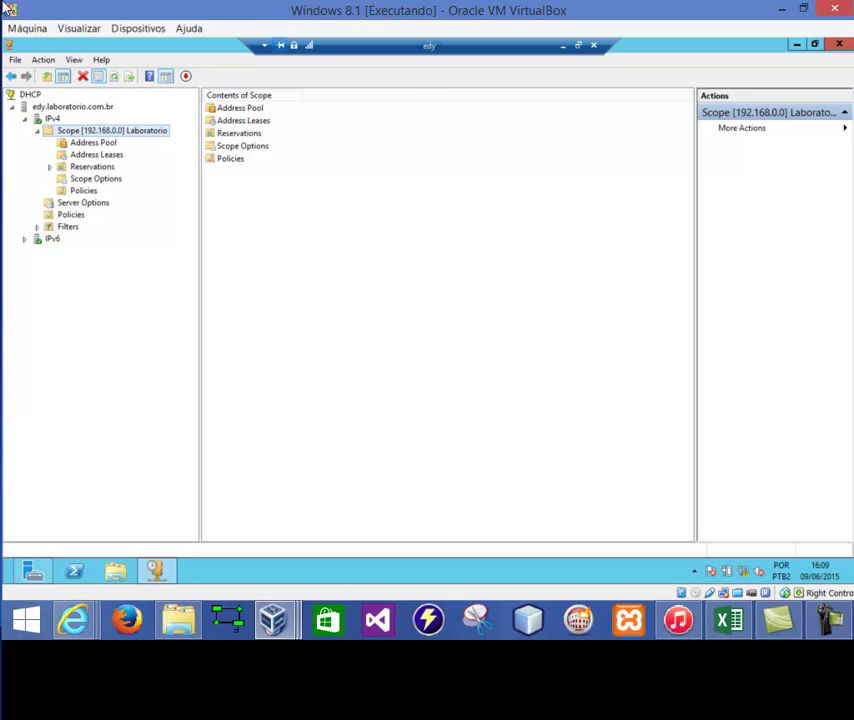
left_click(101, 156)
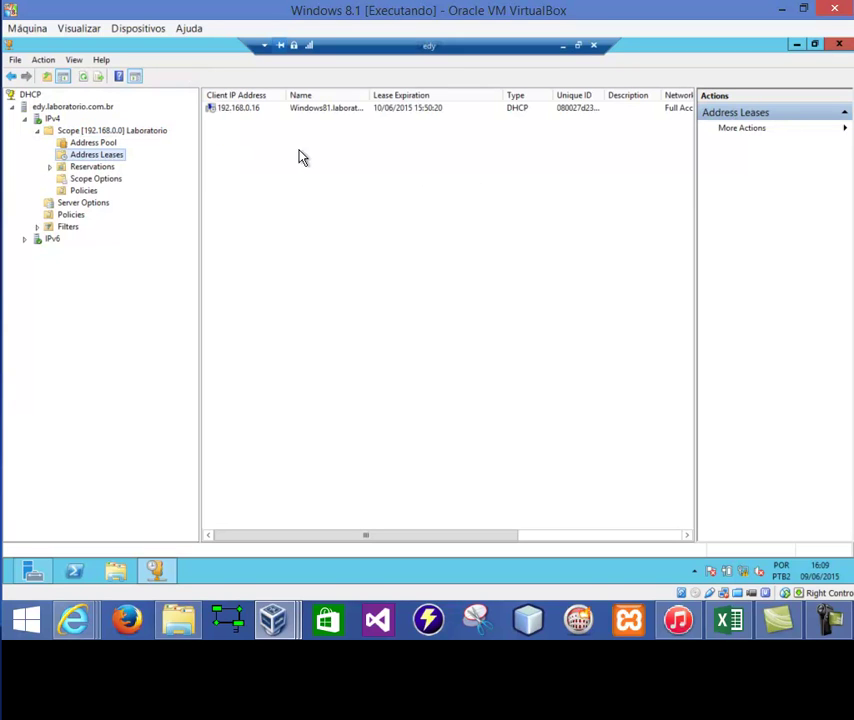
left_click_drag(365, 94, 471, 97)
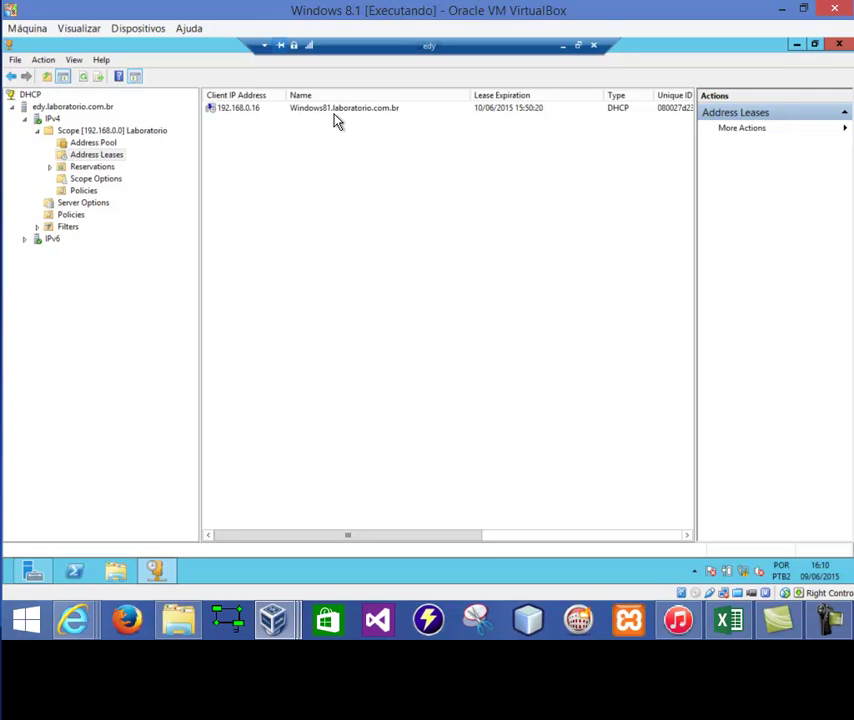
Minimize the remote session, open the Command Prompt on the Windows 8.1 client and try to run ipconfi /all.
mouse_move(800, 45)
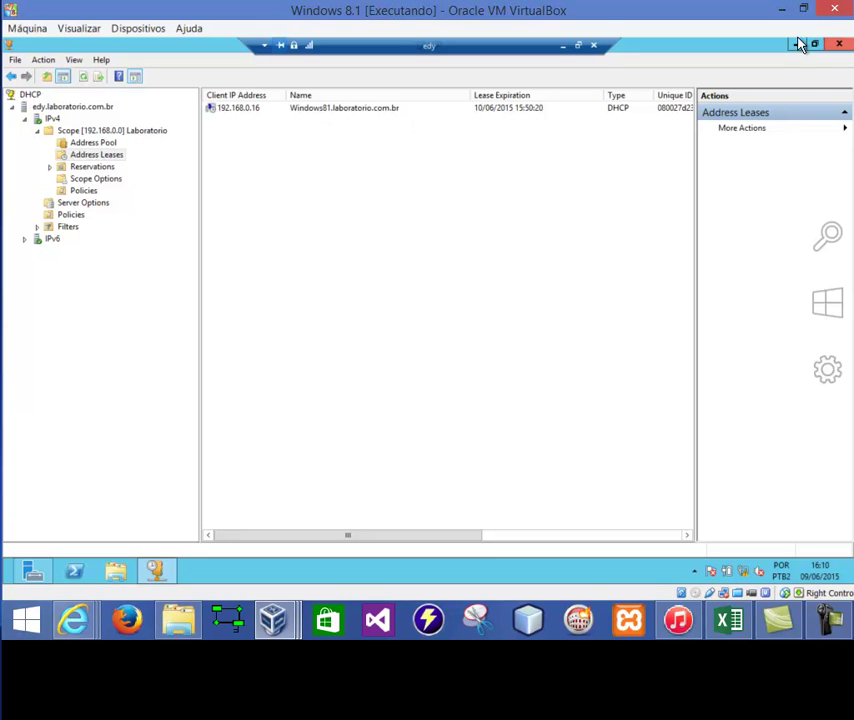
left_click(563, 49)
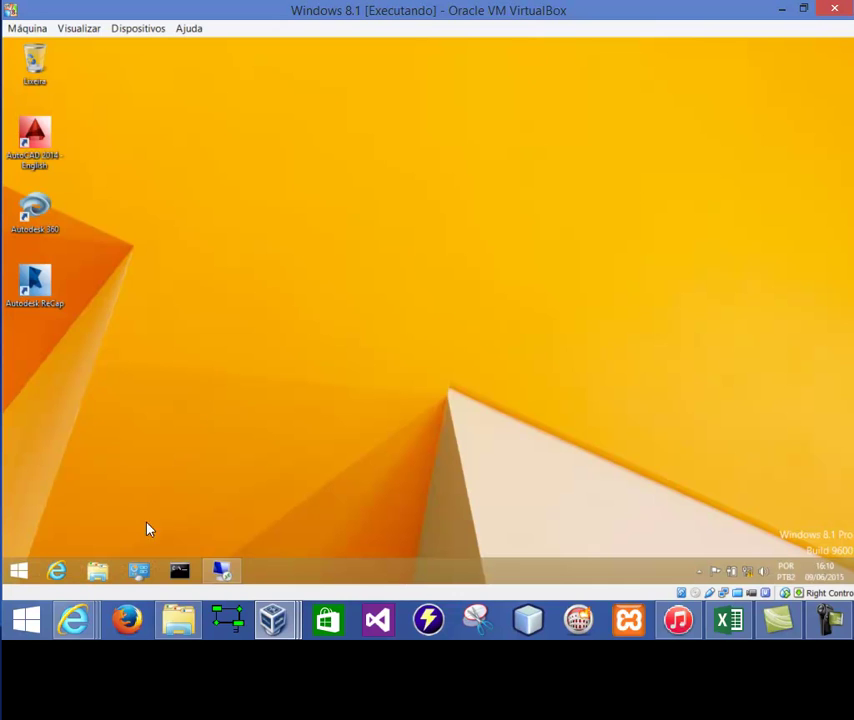
left_click(180, 570)
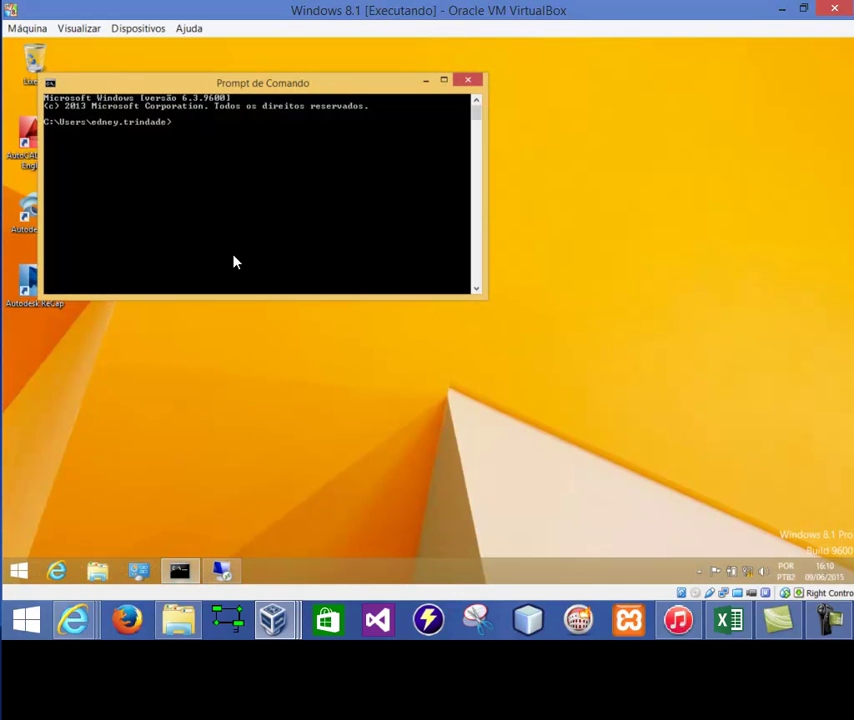
type("ipconfi /all")
key("Return")
Correct the command to ipconfig /all, run it, and view its full output in an enlarged Command Prompt window.
key("Up")
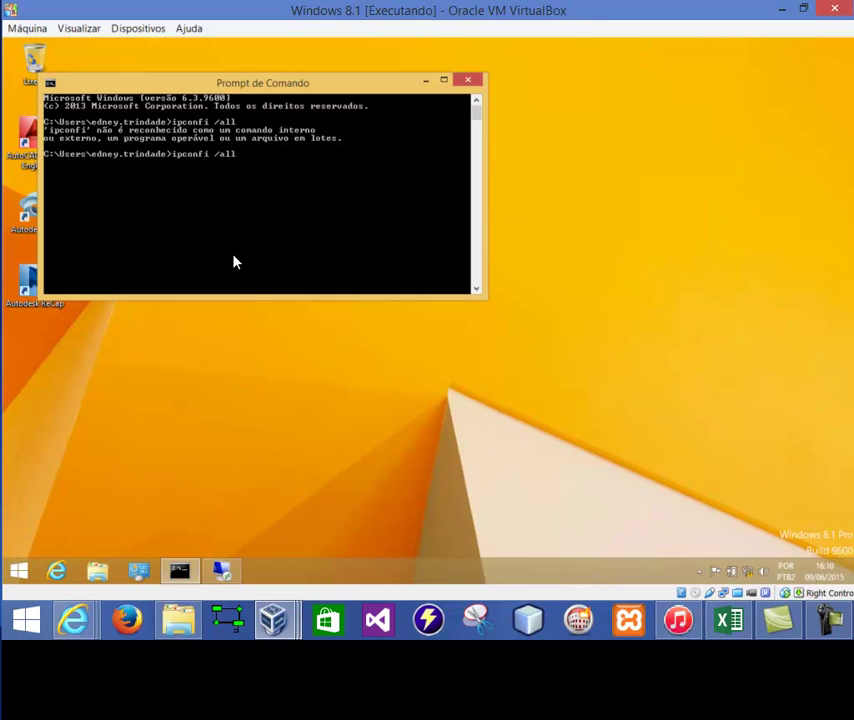
key("Left")
key("Left")
key("Left")
key("Left")
key("Left")
type("g")
key("Return")
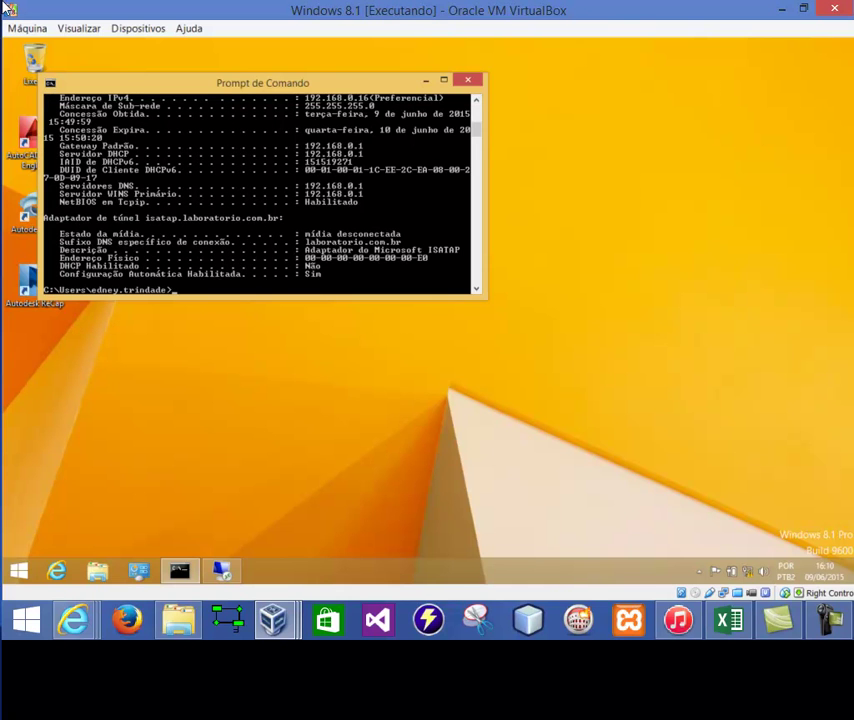
left_click(443, 80)
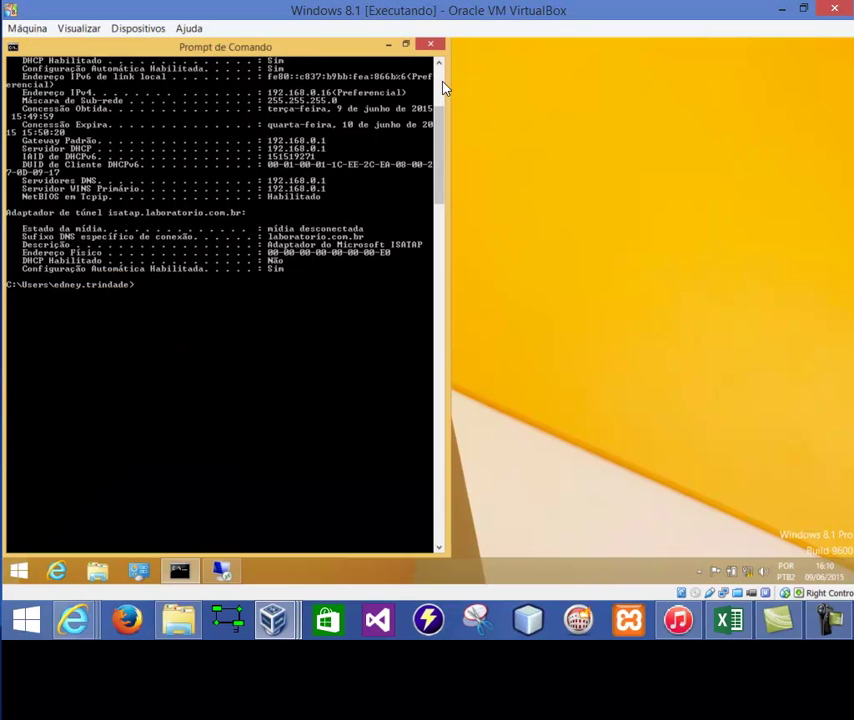
left_click_drag(437, 183, 437, 112)
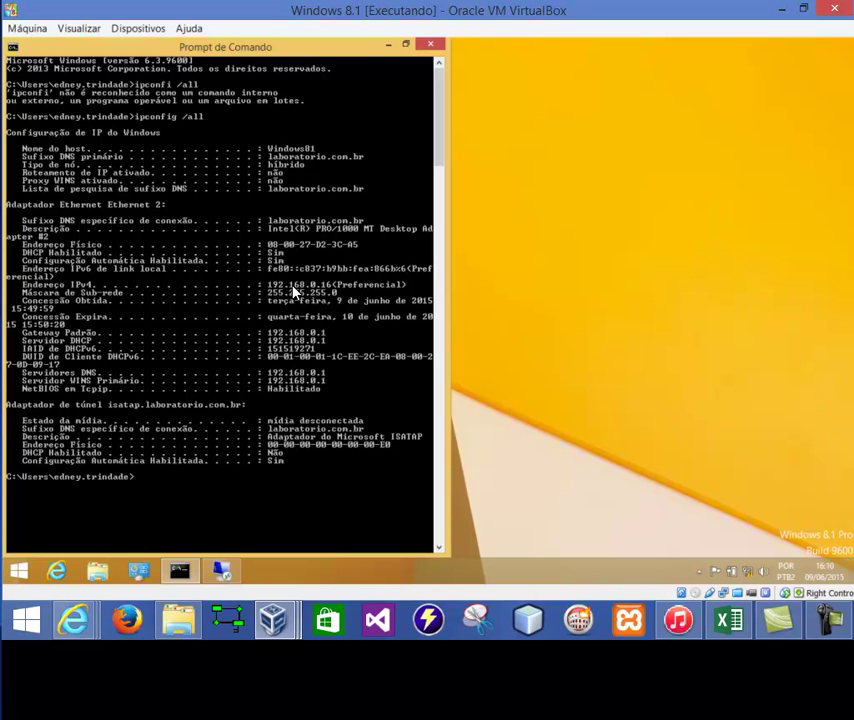
Look at Server Manager in the remote session and at the client desktop, then return to the DHCP console.
left_click(222, 568)
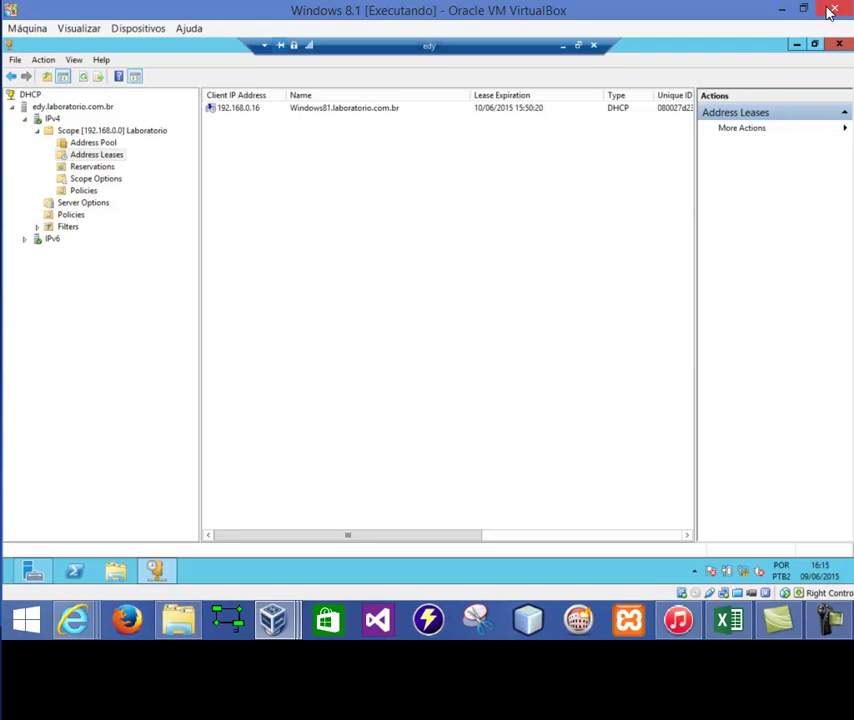
left_click(797, 46)
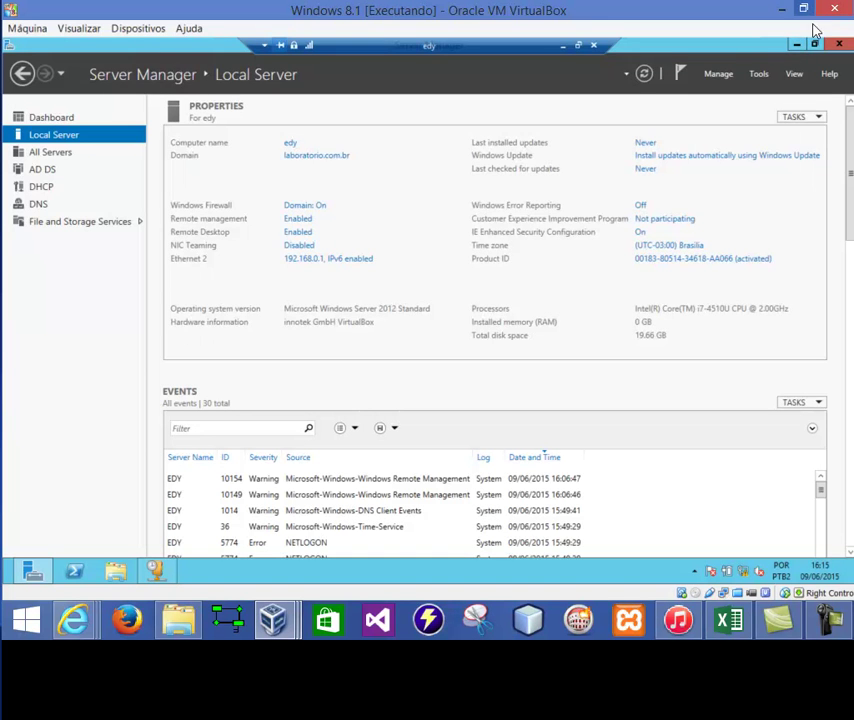
left_click(564, 46)
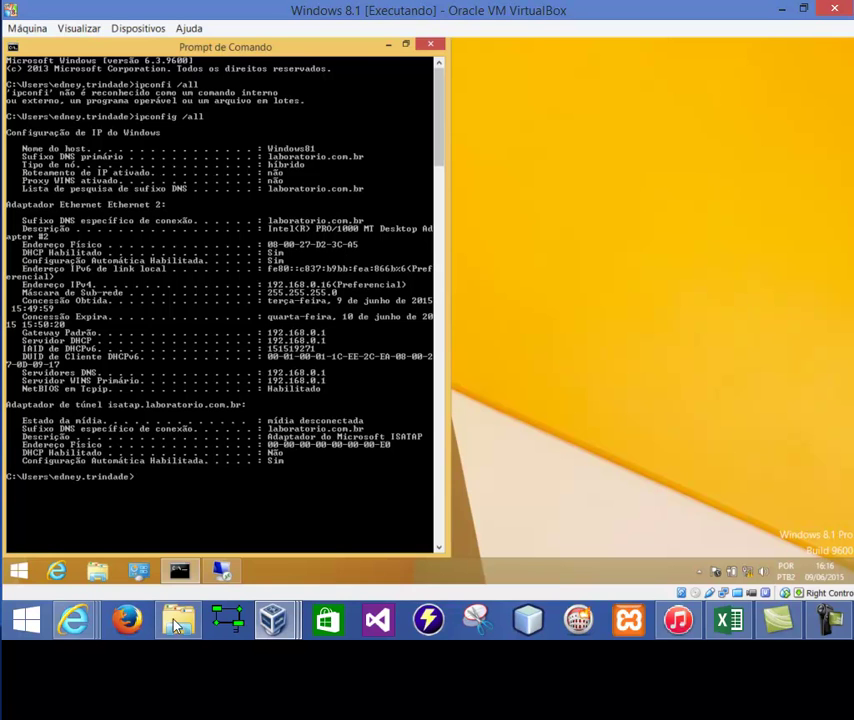
left_click(221, 571)
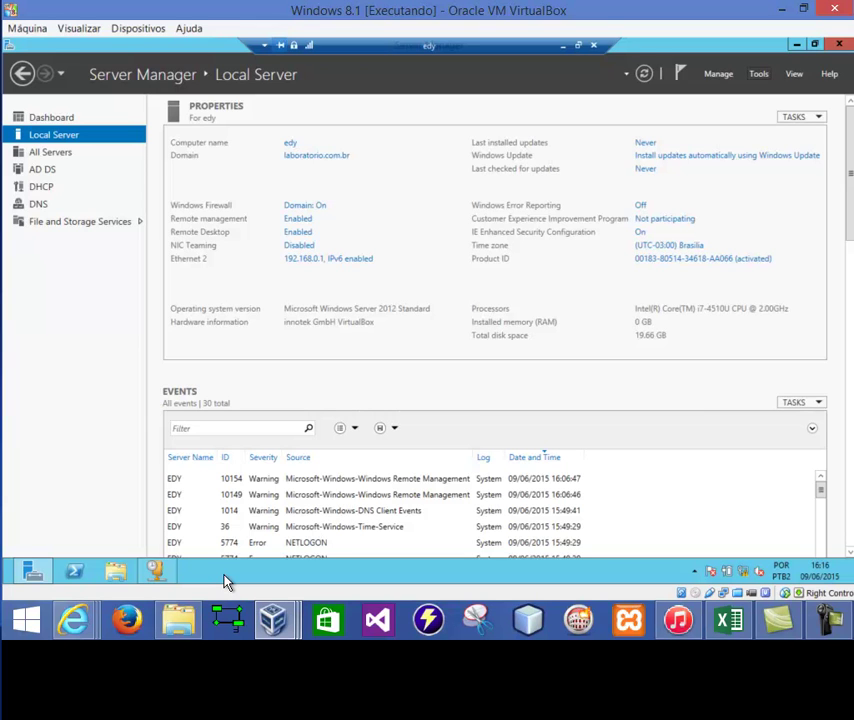
left_click(156, 573)
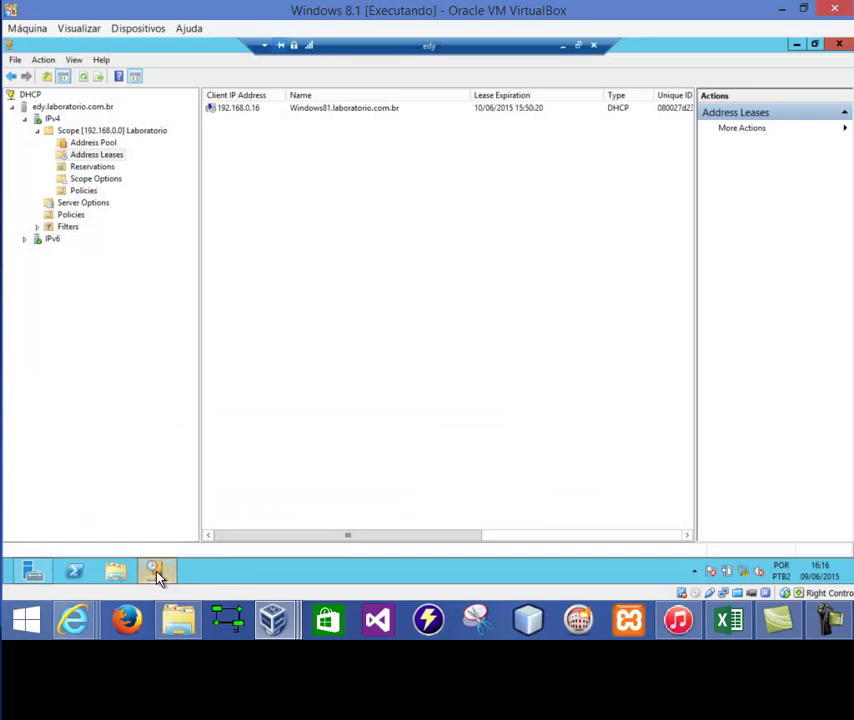
Start a new reservation in the Laboratorio scope with the name HTTP and the IP address 192.168.0.3.
left_click(80, 167)
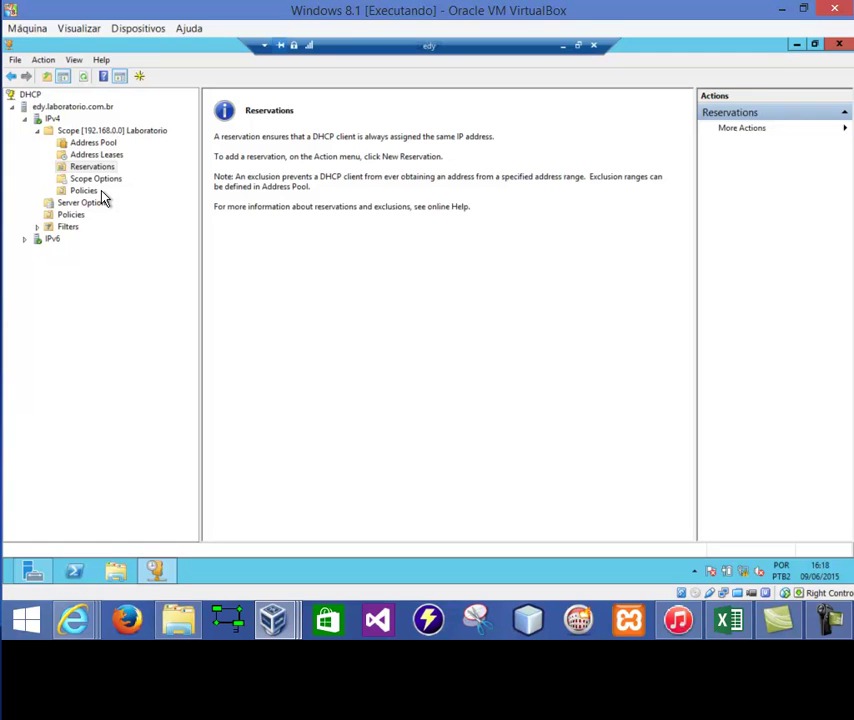
right_click(103, 169)
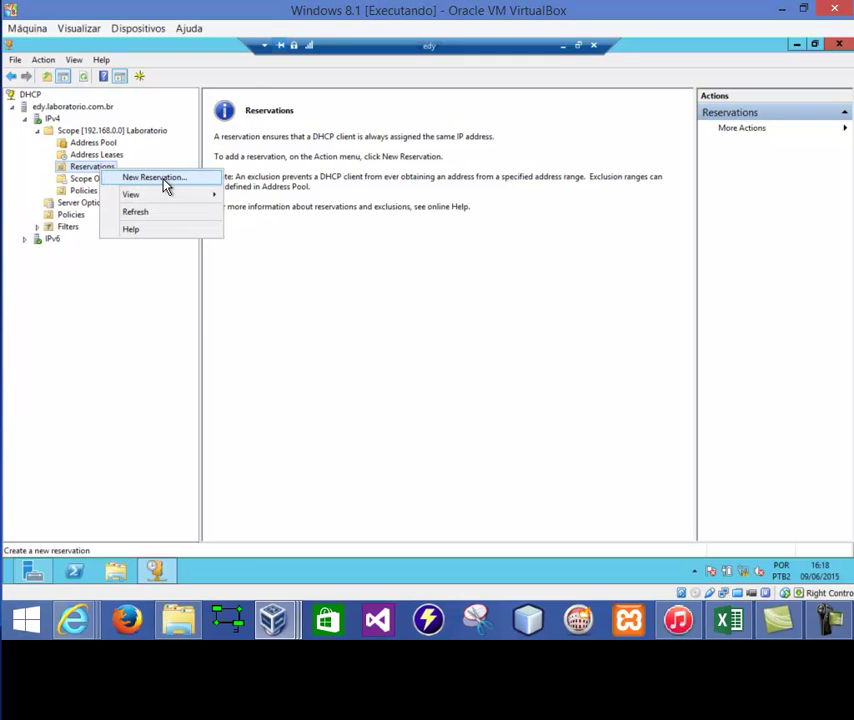
left_click(166, 186)
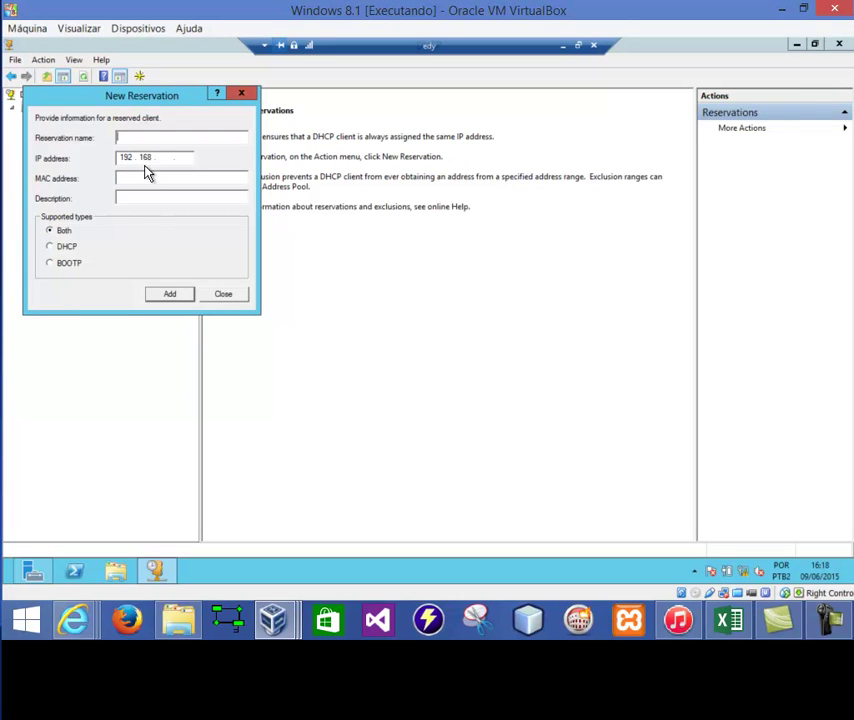
left_click_drag(148, 96, 331, 224)
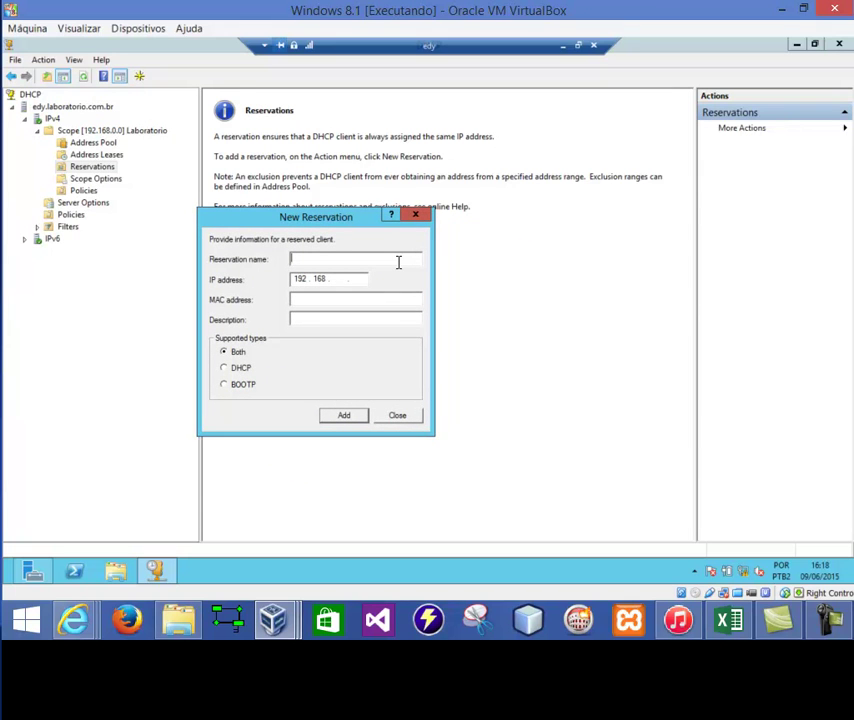
type("HTTP")
left_click(335, 280)
type("0.3")
left_click(320, 298)
Copy the Ethernet 2 physical address 08-00-27-D2-3C-A5 from the client's Command Prompt output.
left_click(563, 46)
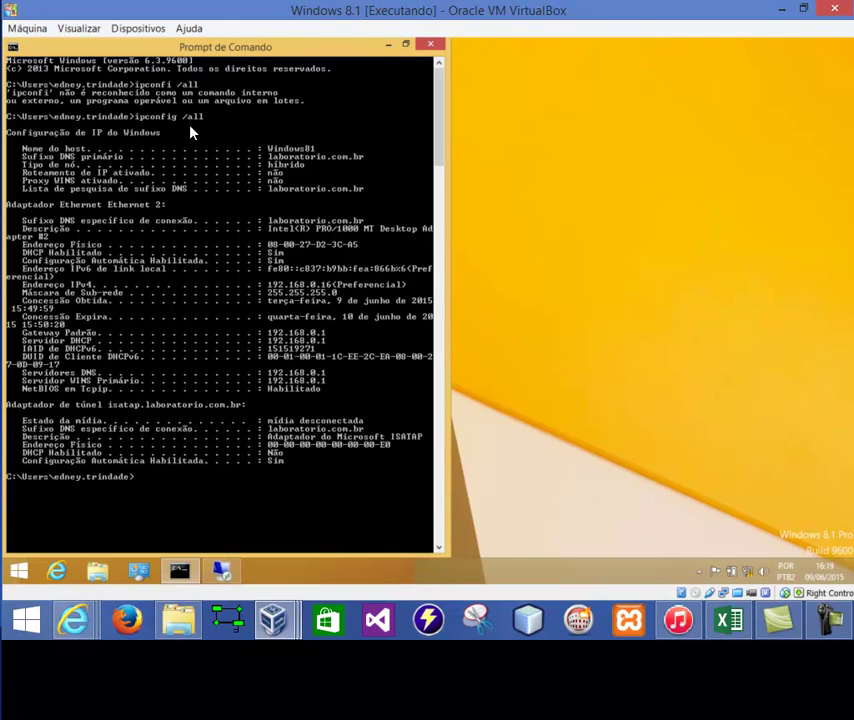
left_click(13, 46)
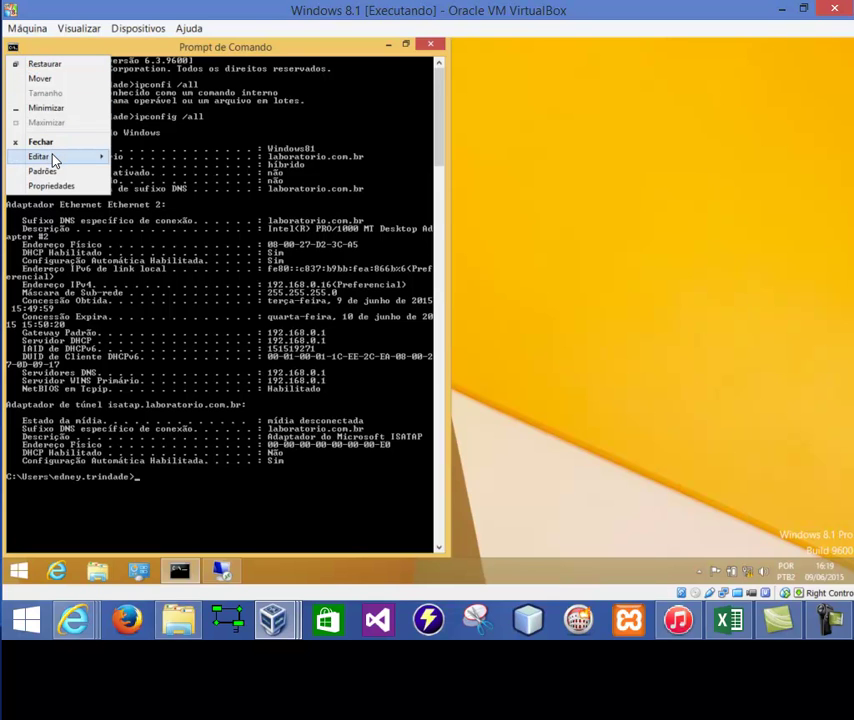
mouse_move(62, 158)
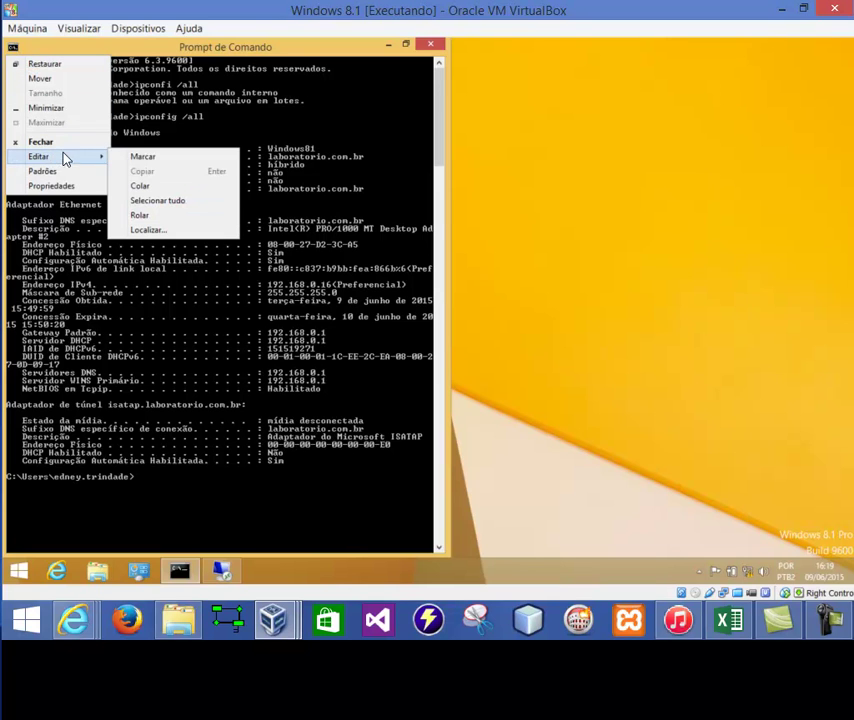
left_click(168, 160)
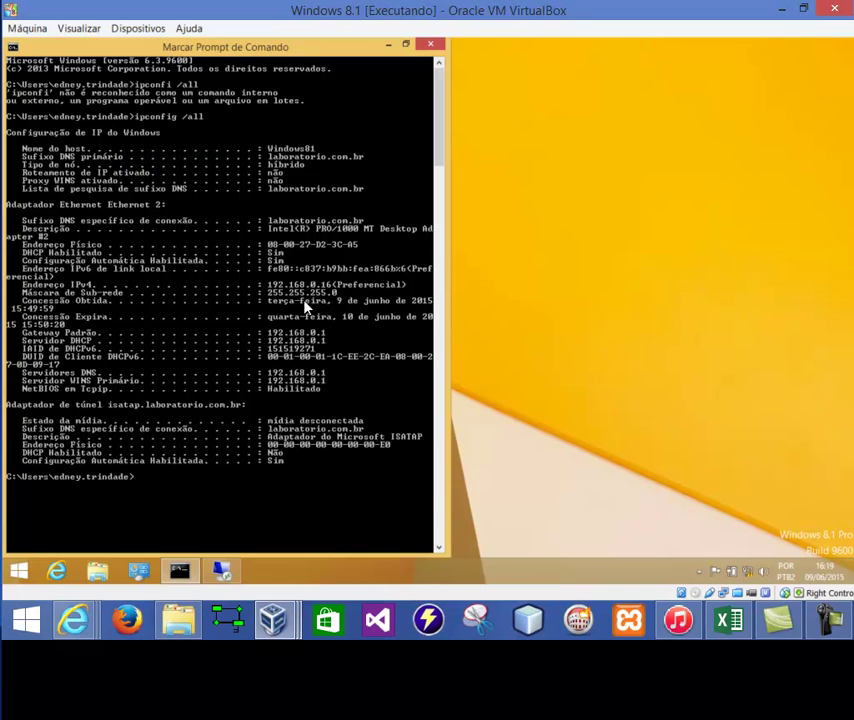
left_click_drag(268, 246, 358, 248)
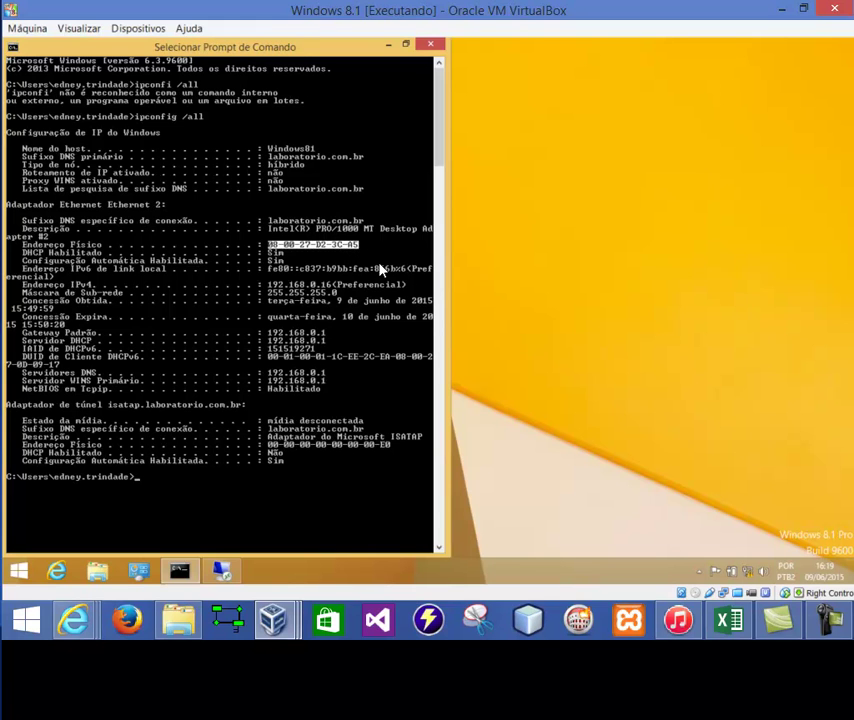
key("Return")
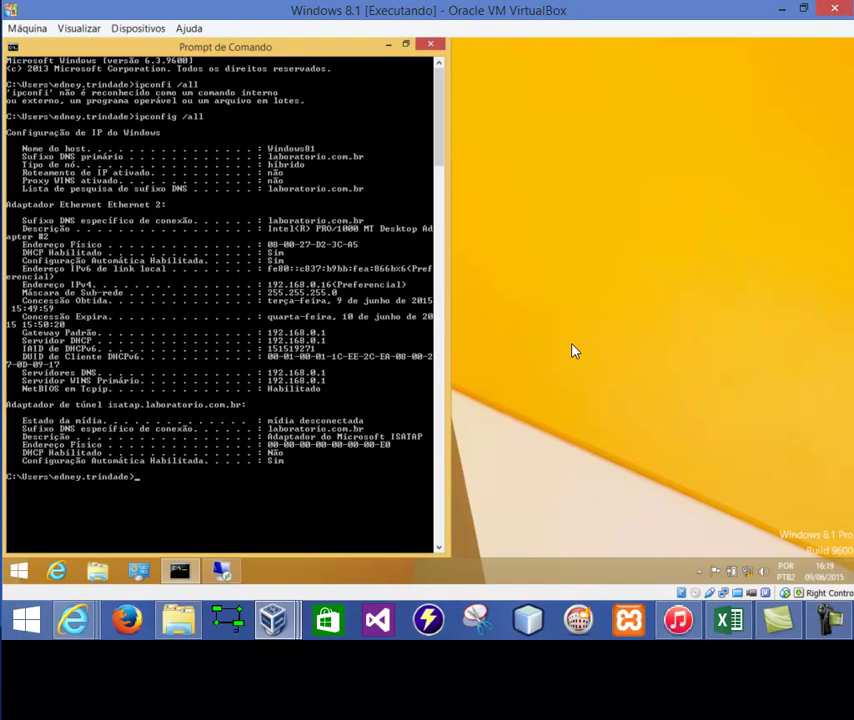
Return to the remote session and paste the copied physical address as the reservation's MAC address.
left_click(218, 572)
left_click(318, 301)
right_click(318, 305)
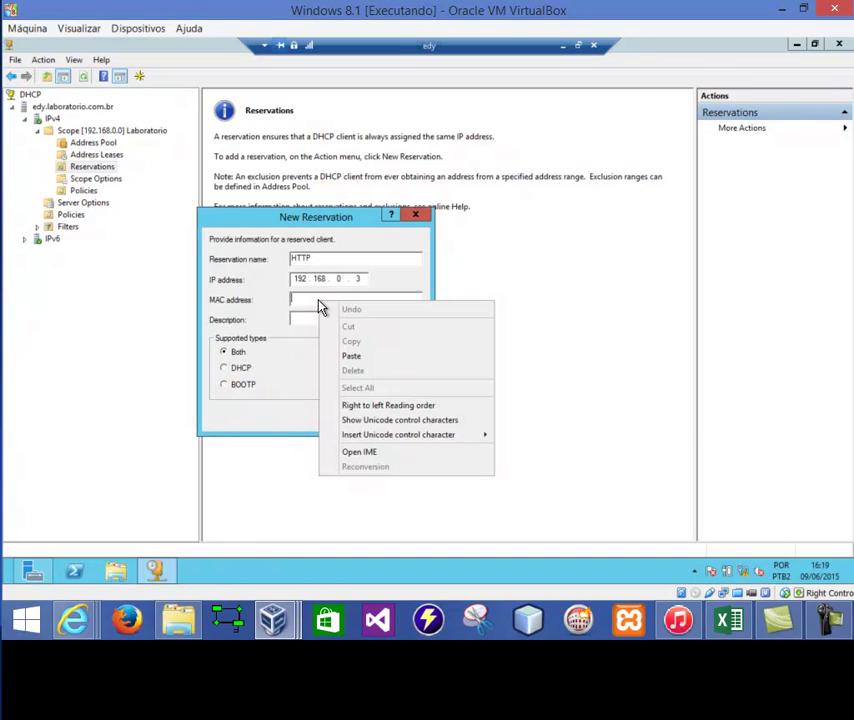
left_click(368, 357)
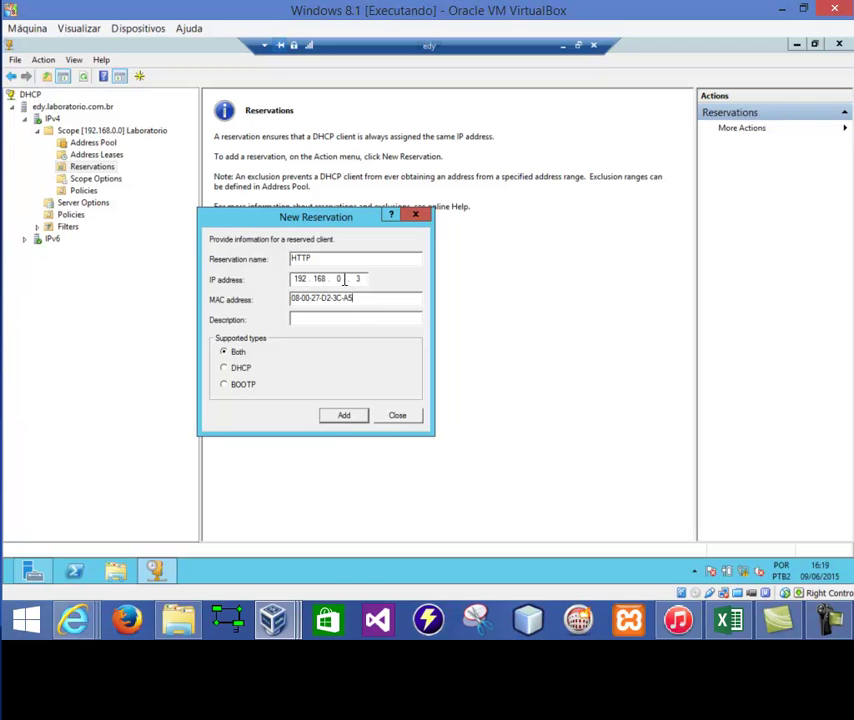
Describe the reservation as "Teste de reserva de IP", add it to the scope and close the New Reservation dialog.
key("Tab")
type("Test")
type("e de re")
type("serva")
type(" de MAC A")
key("BackSpace")
key("BackSpace")
key("BackSpace")
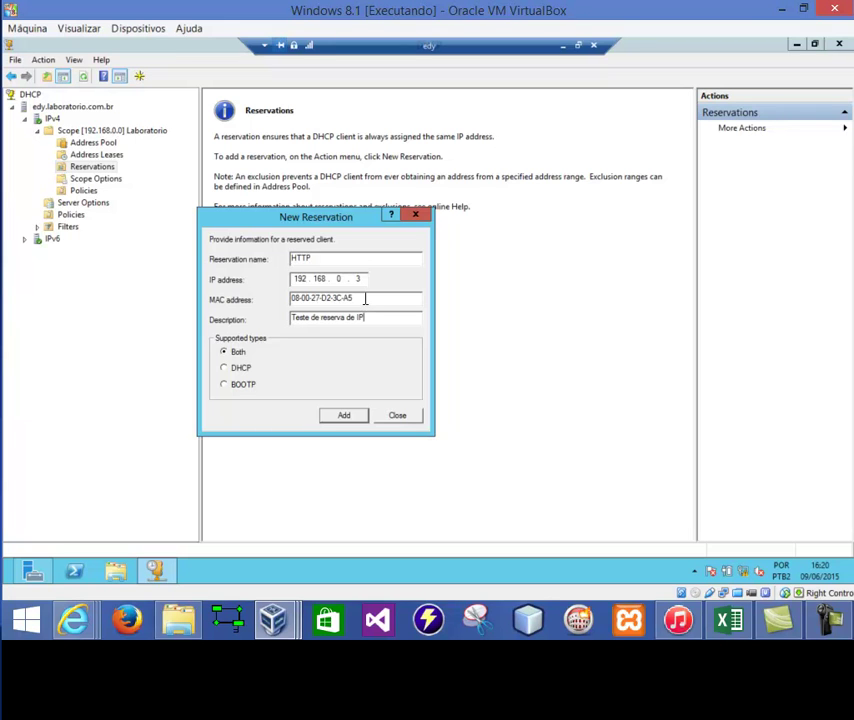
left_click(347, 418)
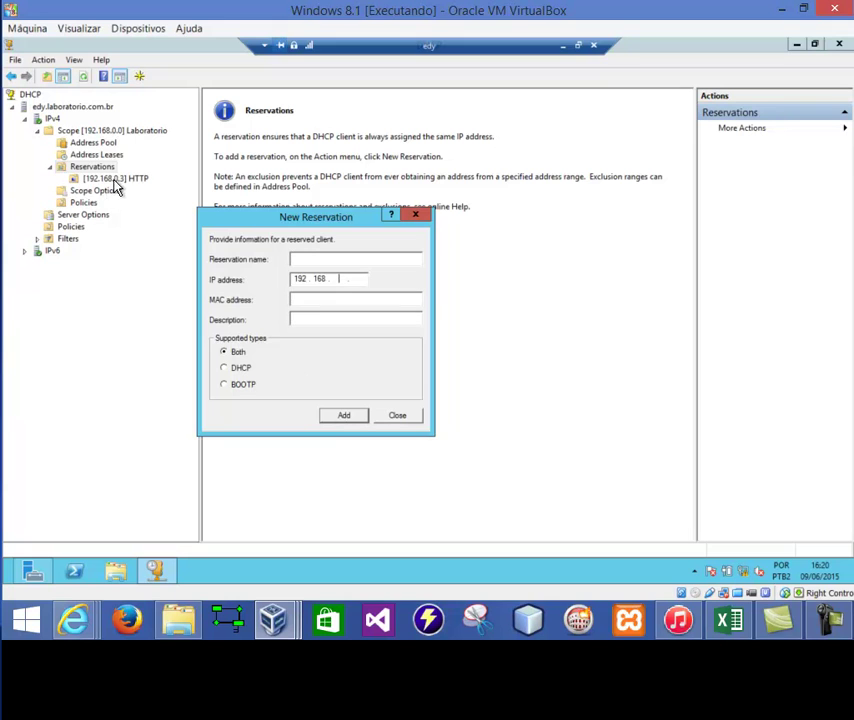
left_click(397, 416)
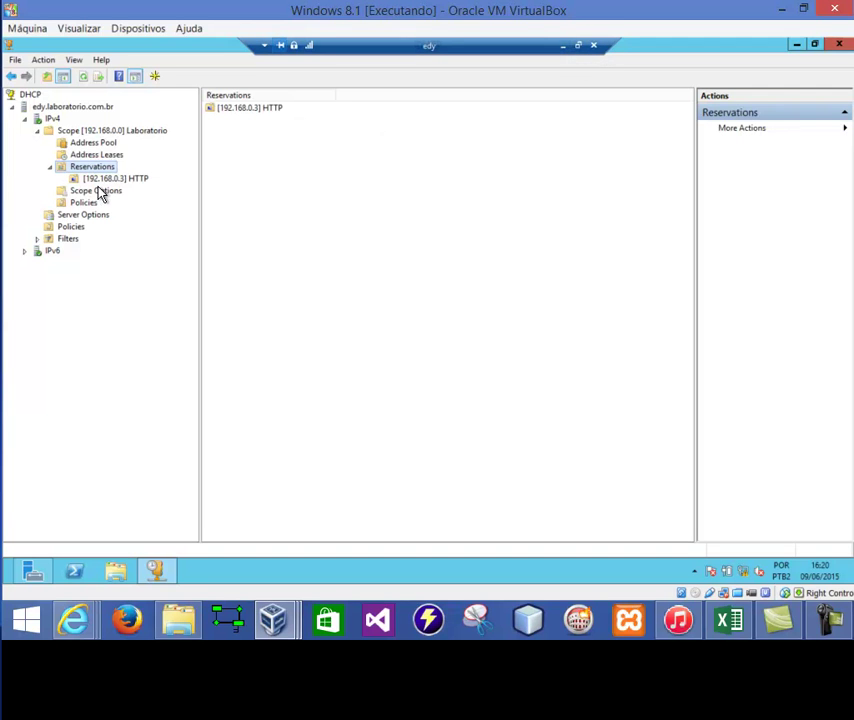
Minimize the remote session and try to renew the client's IP address with ipconfig /renew.
left_click(563, 45)
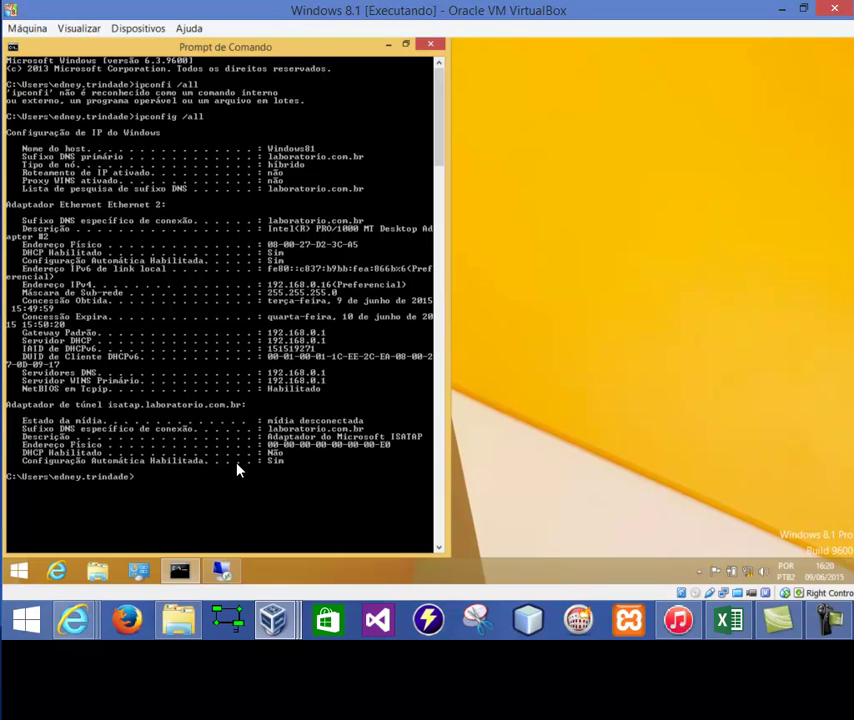
type("ipconfig /renew")
key("Return")
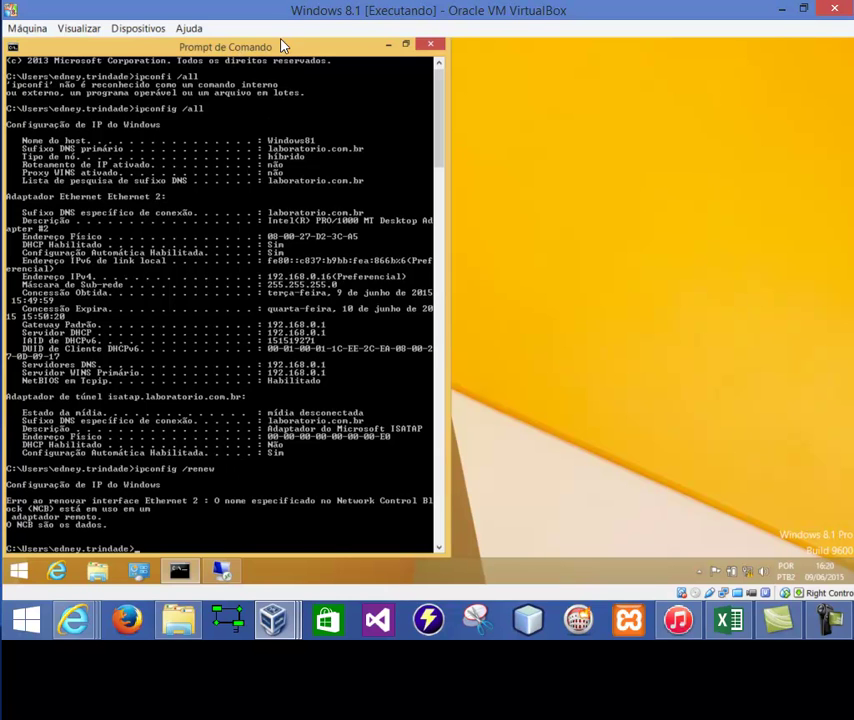
Reduce the Command Prompt window, check the end of its output and run ipconfig /renew again.
left_click_drag(278, 46, 427, 67)
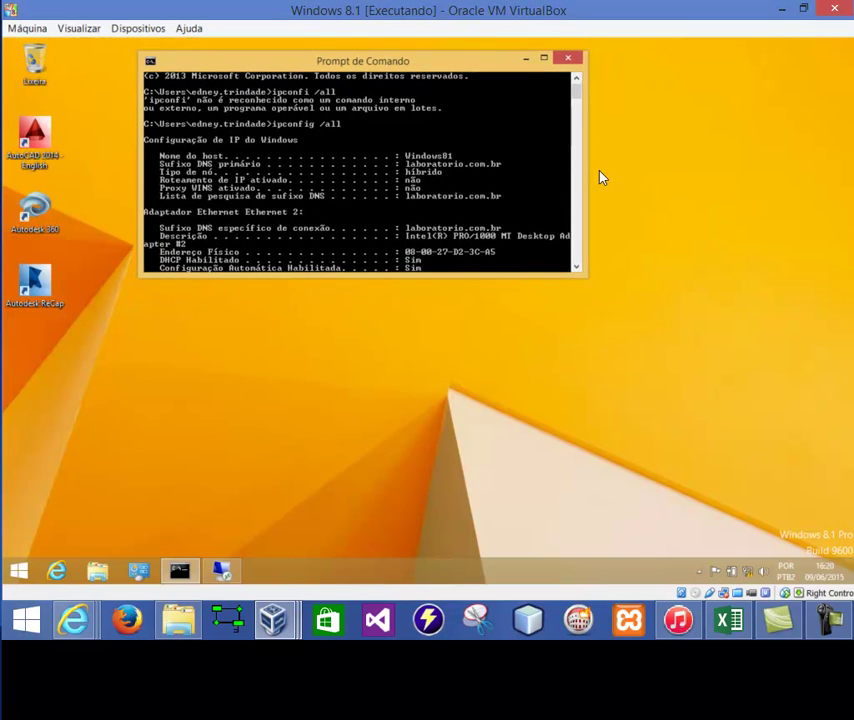
mouse_move(577, 104)
left_mouse_down()
mouse_move(578, 206)
mouse_move(576, 125)
left_mouse_up()
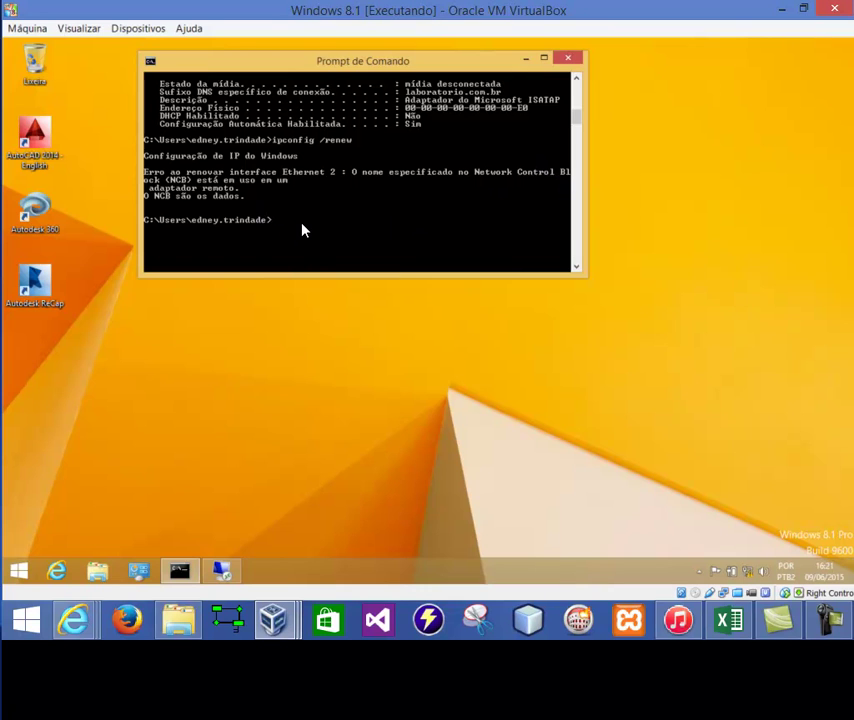
key("Up")
key("Return")
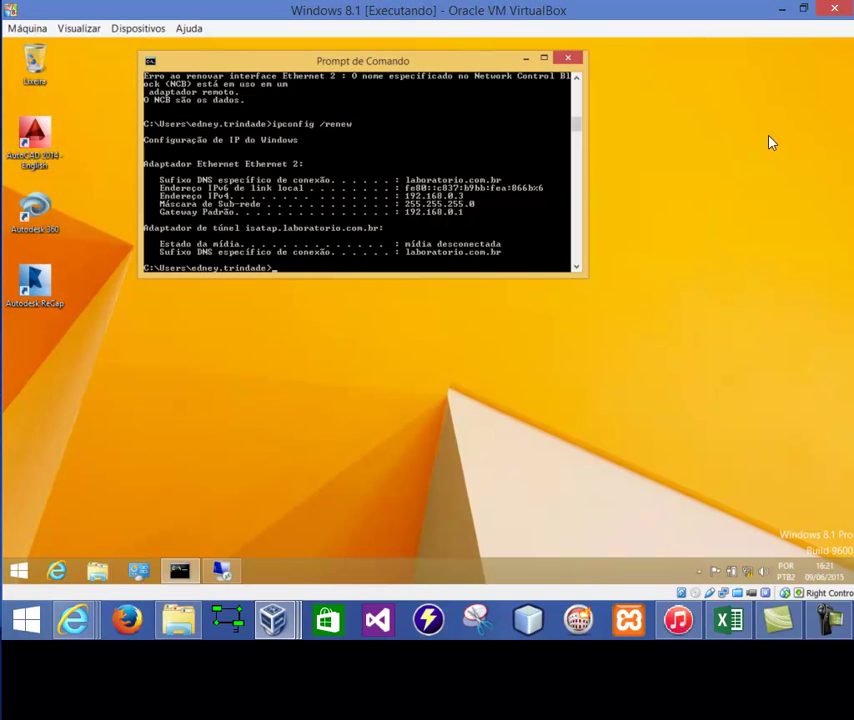
Return to the remote DHCP session and check which commands are offered for the HTTP reservation.
left_click(220, 571)
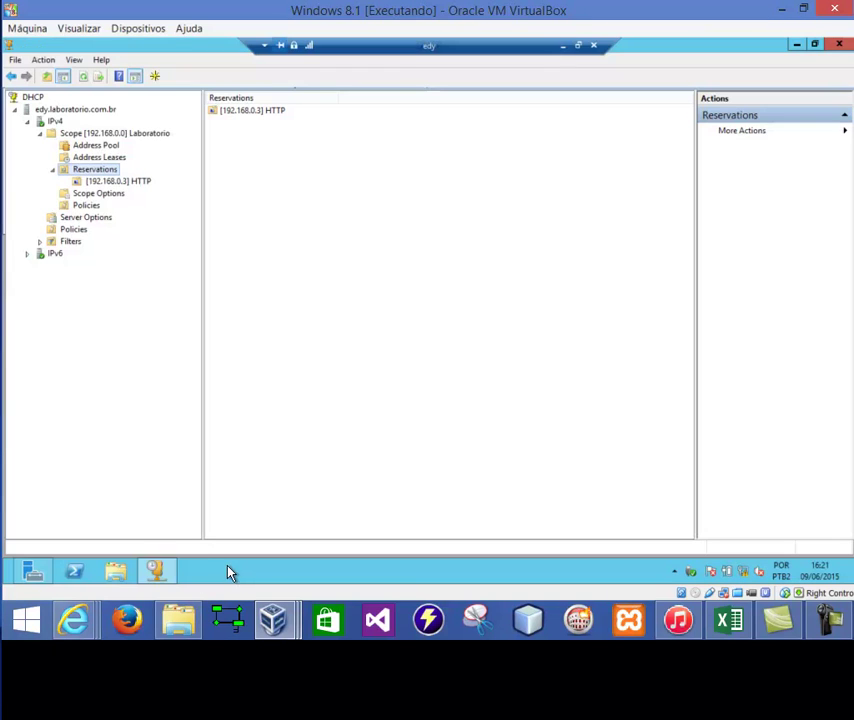
right_click(106, 183)
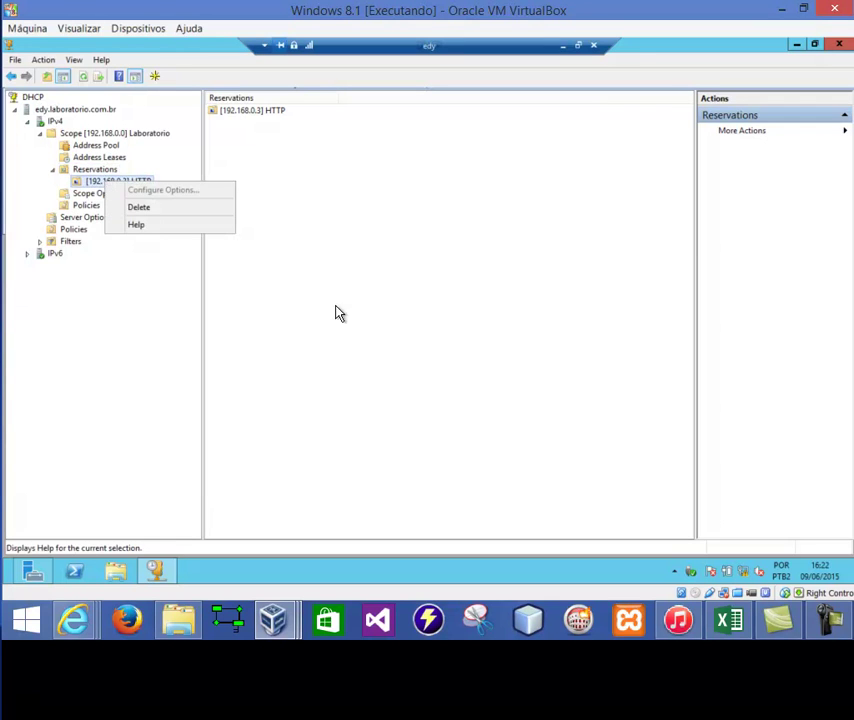
left_click(325, 305)
right_click(118, 184)
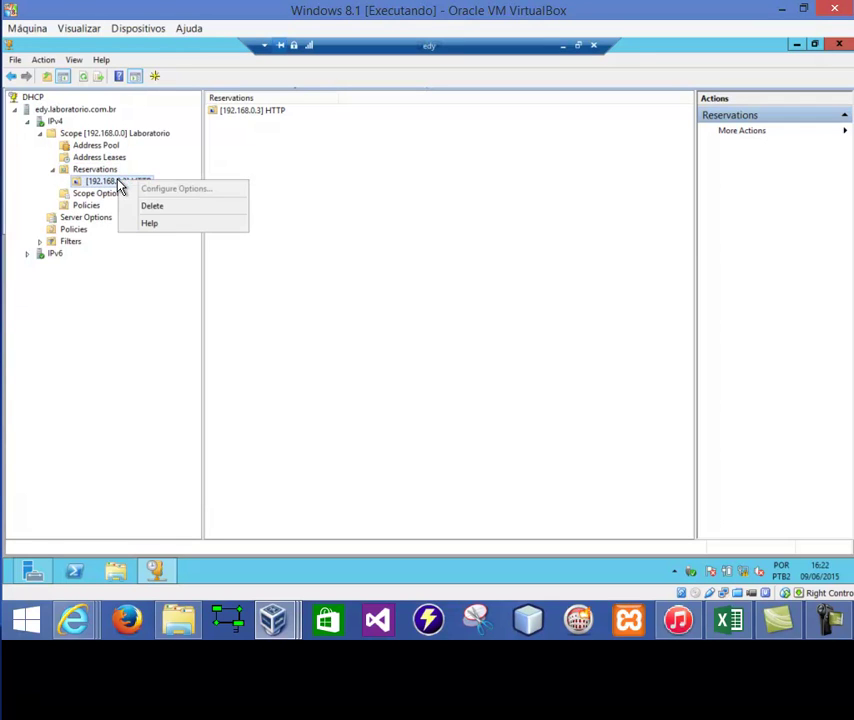
left_click(339, 253)
right_click(128, 183)
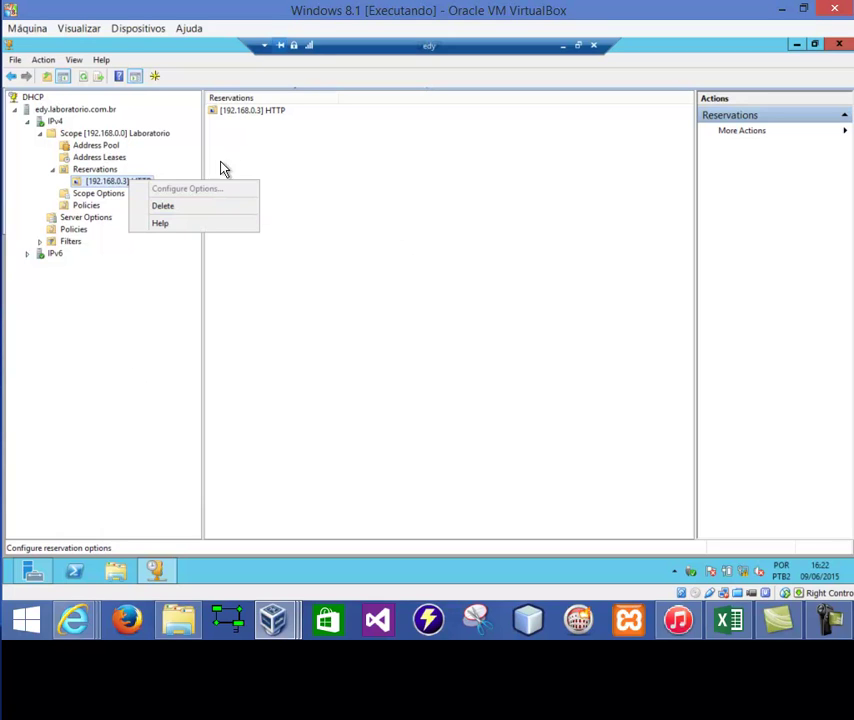
left_click(336, 206)
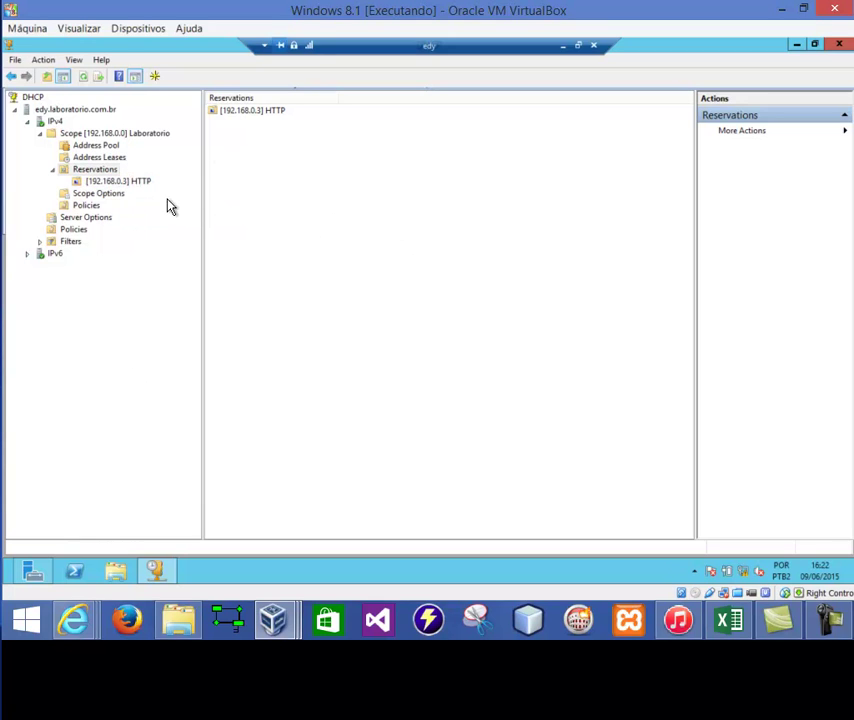
Show the address pool of the Laboratorio scope and refresh its list of ranges.
left_click(101, 147)
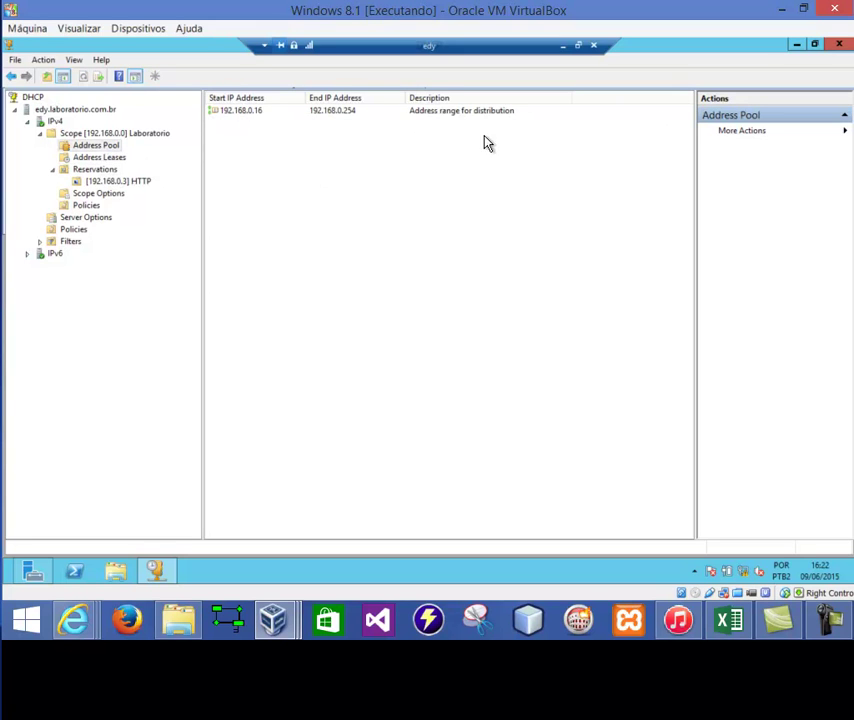
right_click(266, 158)
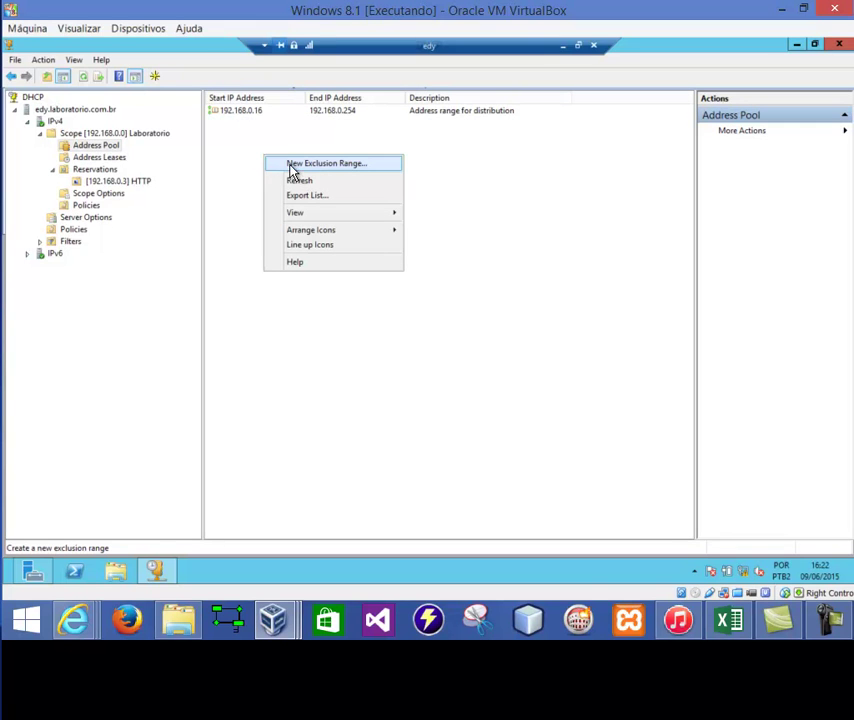
left_click(322, 186)
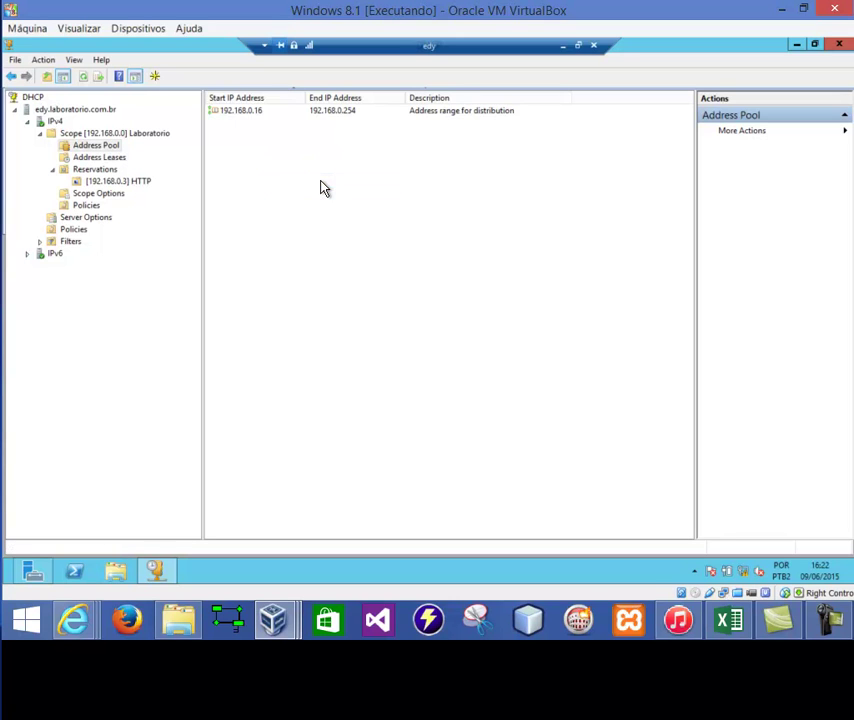
right_click(322, 187)
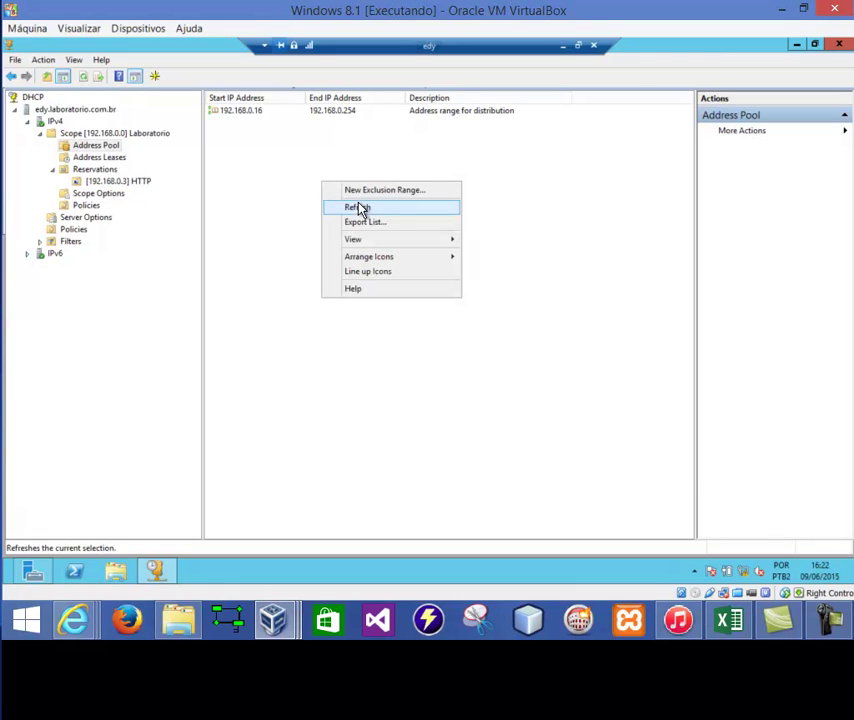
left_click(361, 208)
right_click(318, 175)
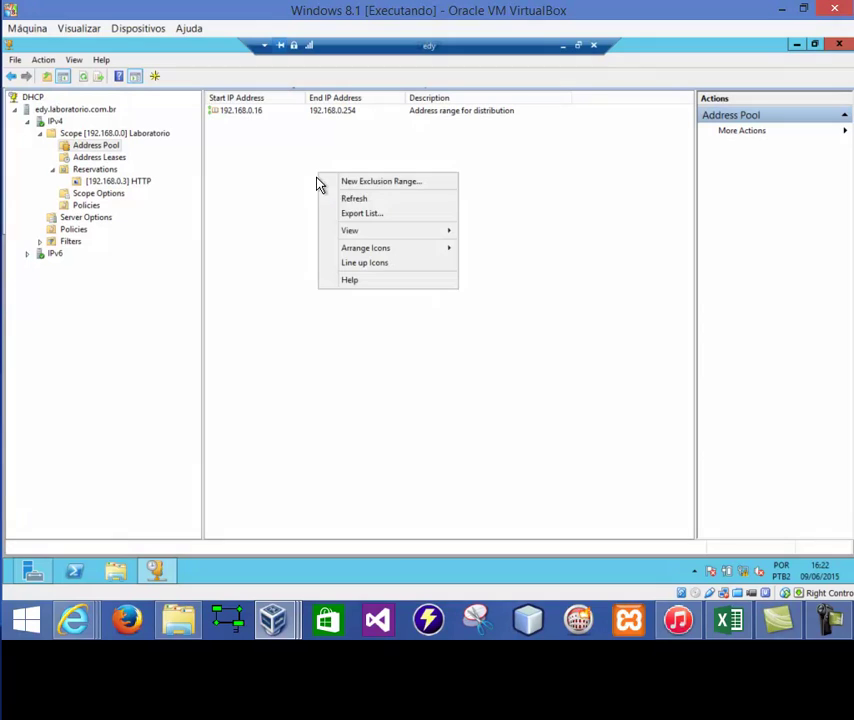
left_click(361, 201)
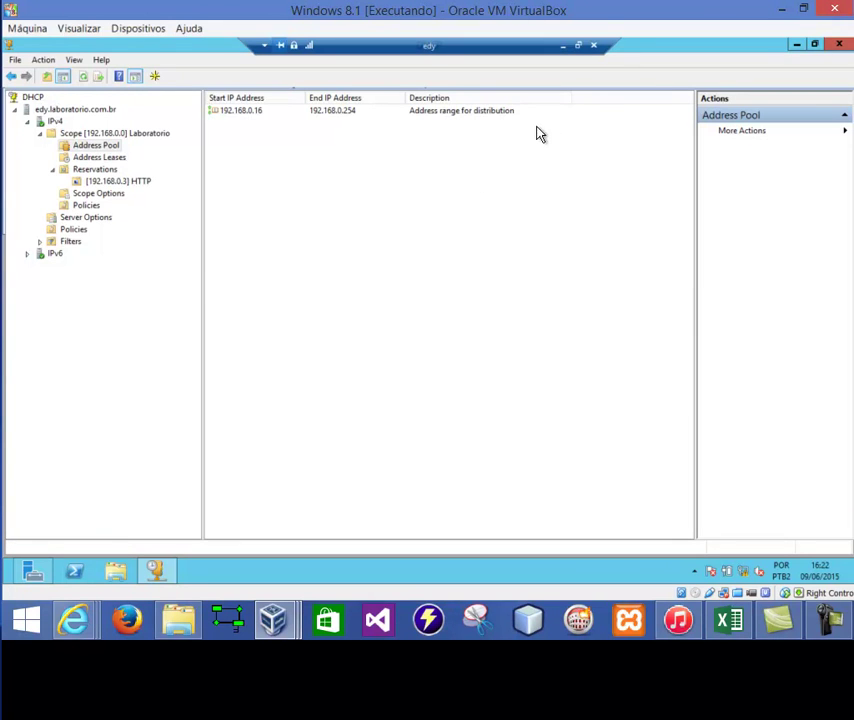
right_click(430, 134)
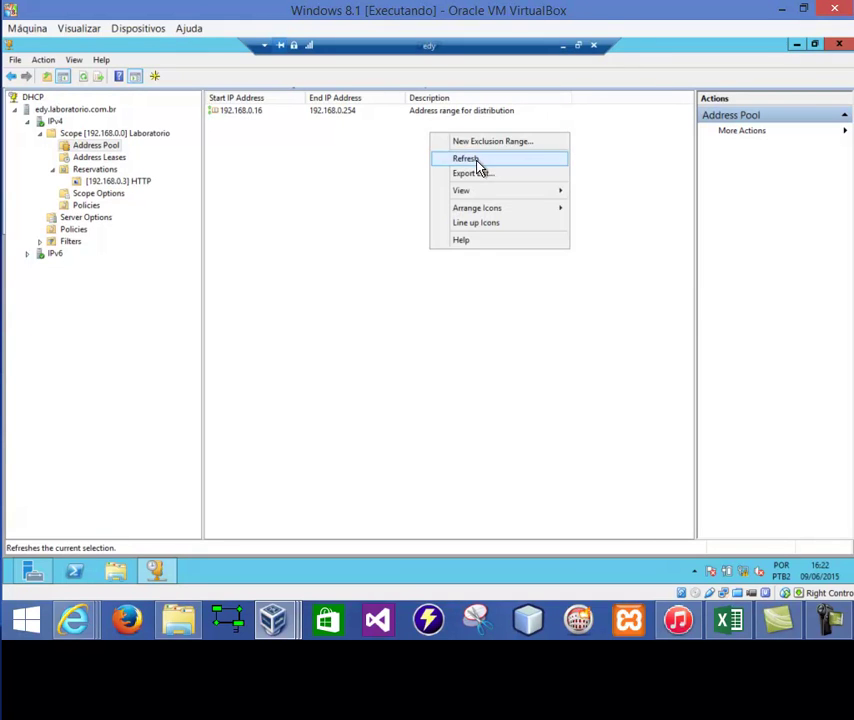
Show the scope's address leases and refresh the list to check the client's current lease.
left_click(112, 159)
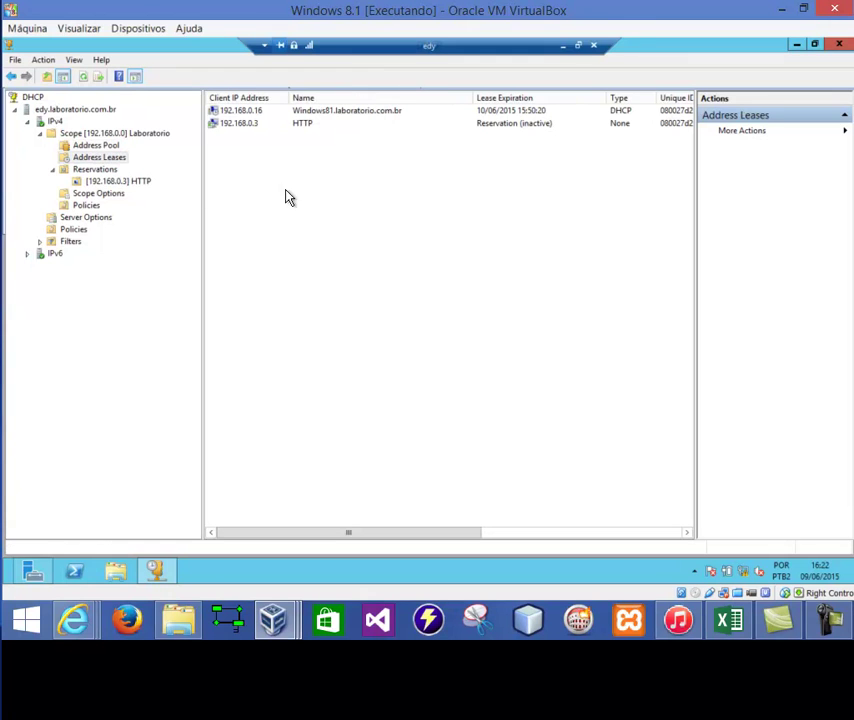
right_click(374, 177)
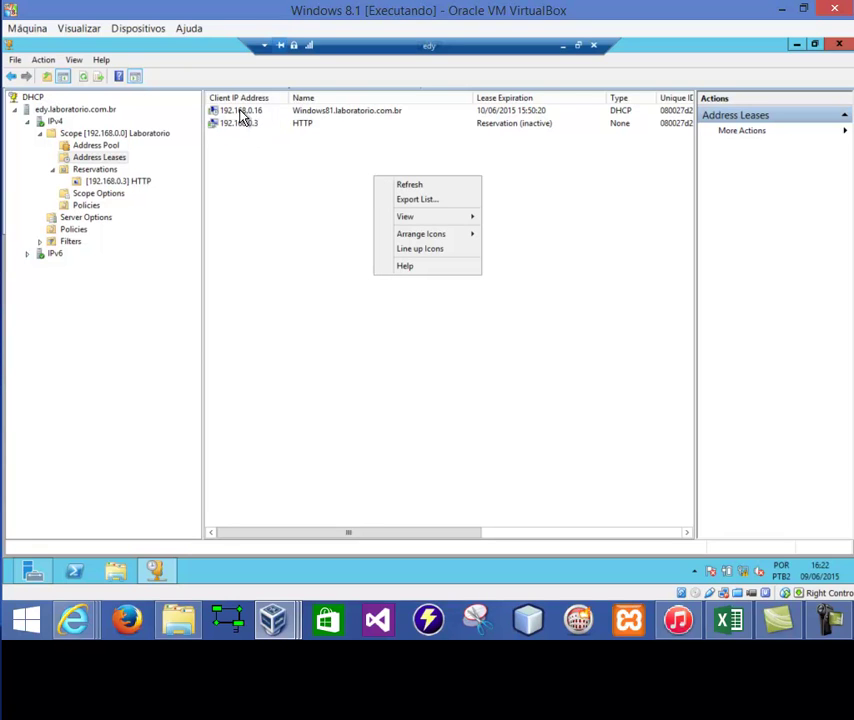
right_click(321, 147)
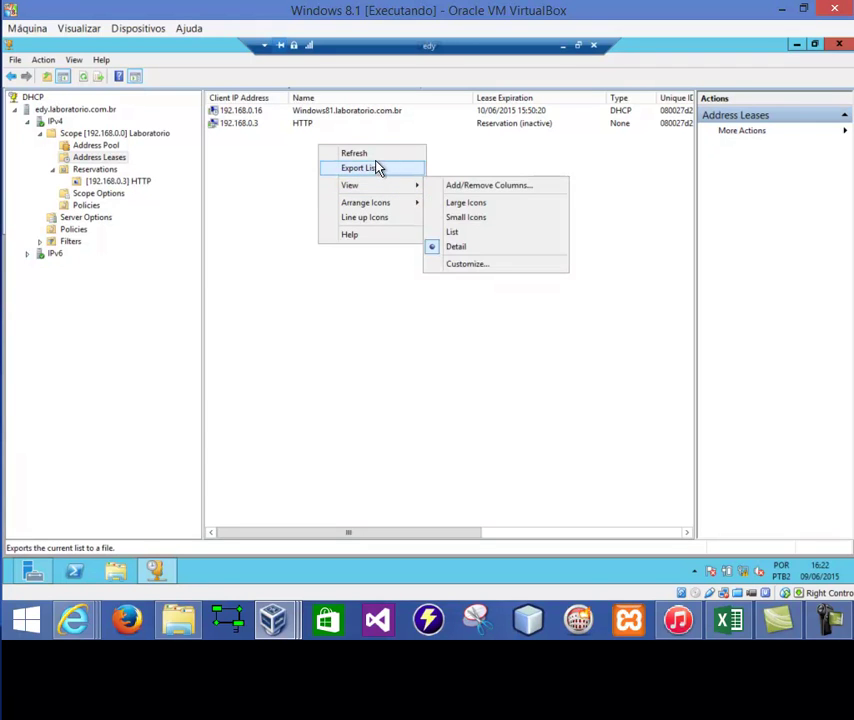
left_click(355, 154)
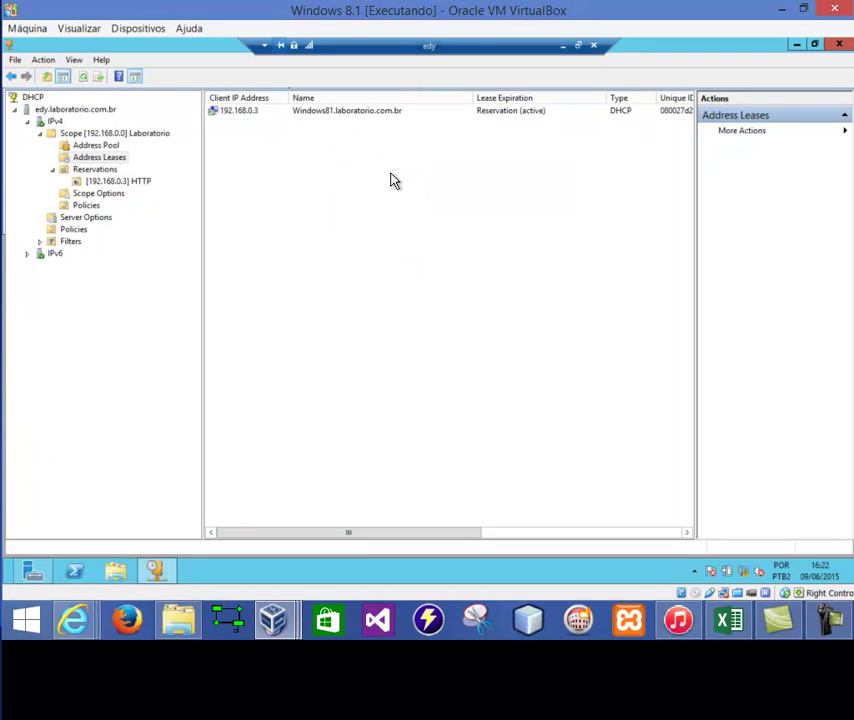